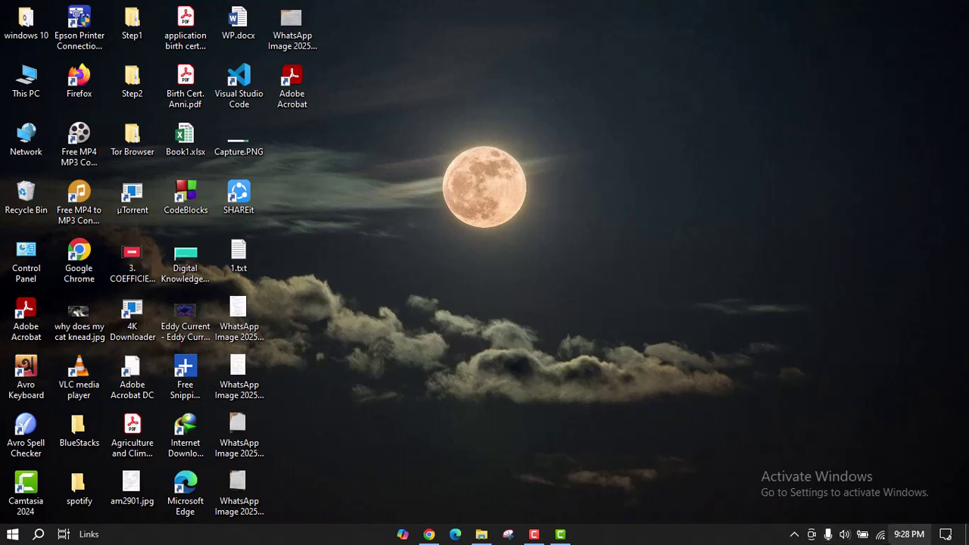
# Step: Check the list of available Wi-Fi networks and the current connection
pyautogui.click(881, 535)
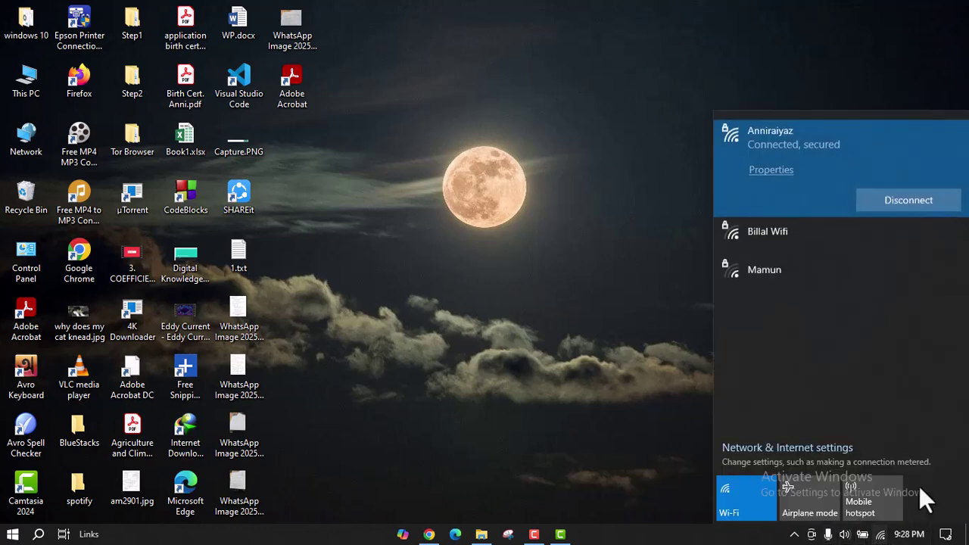
pyautogui.click(675, 340)
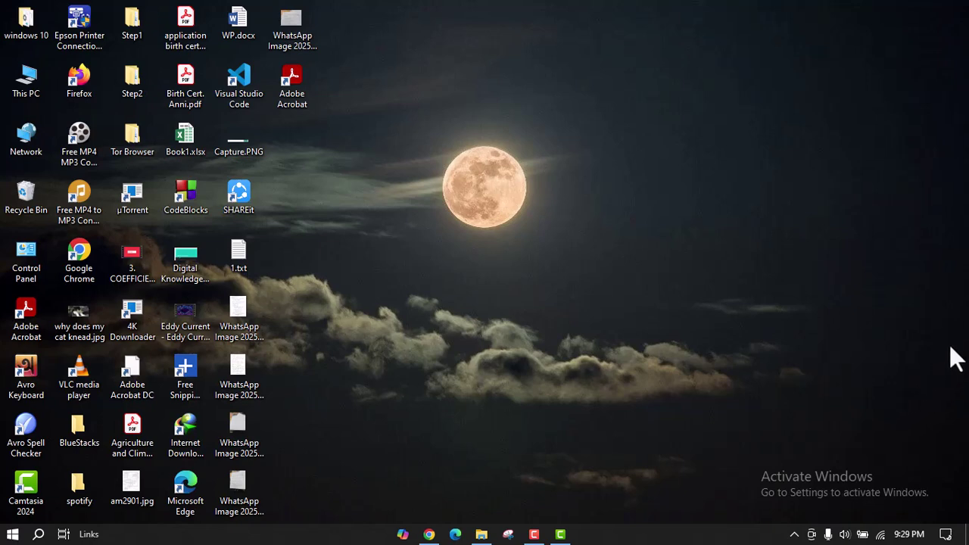
pyautogui.click(883, 534)
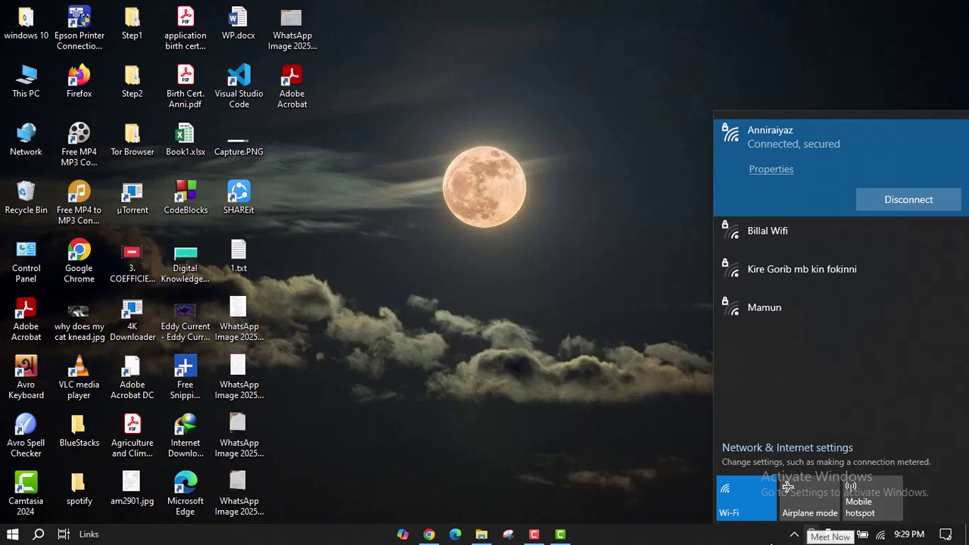
pyautogui.click(668, 420)
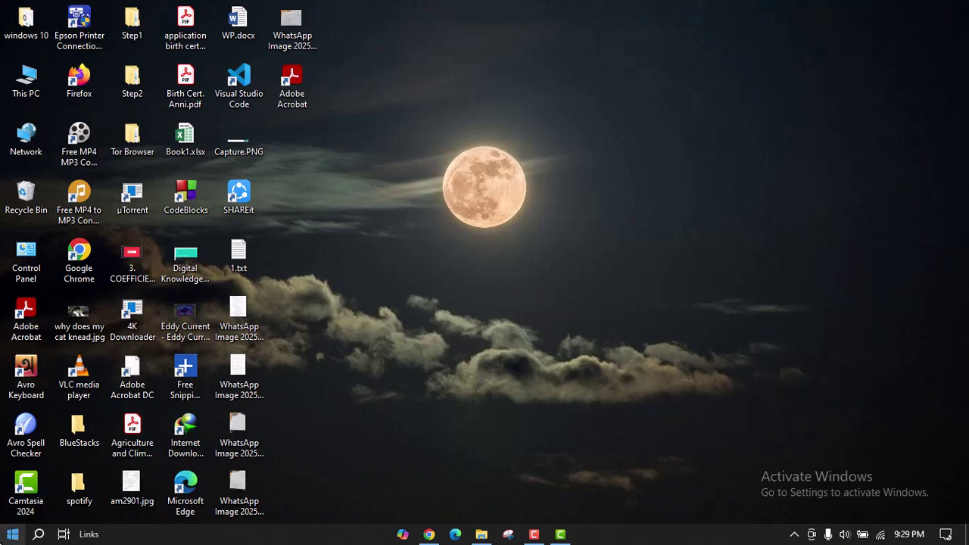
# Step: Open the System category in Windows Settings
pyautogui.click(12, 535)
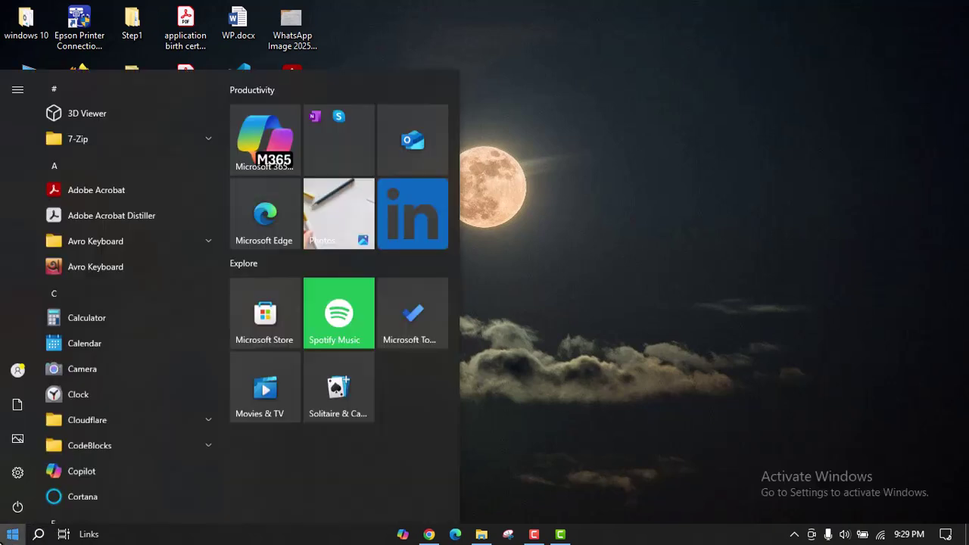
pyautogui.click(19, 468)
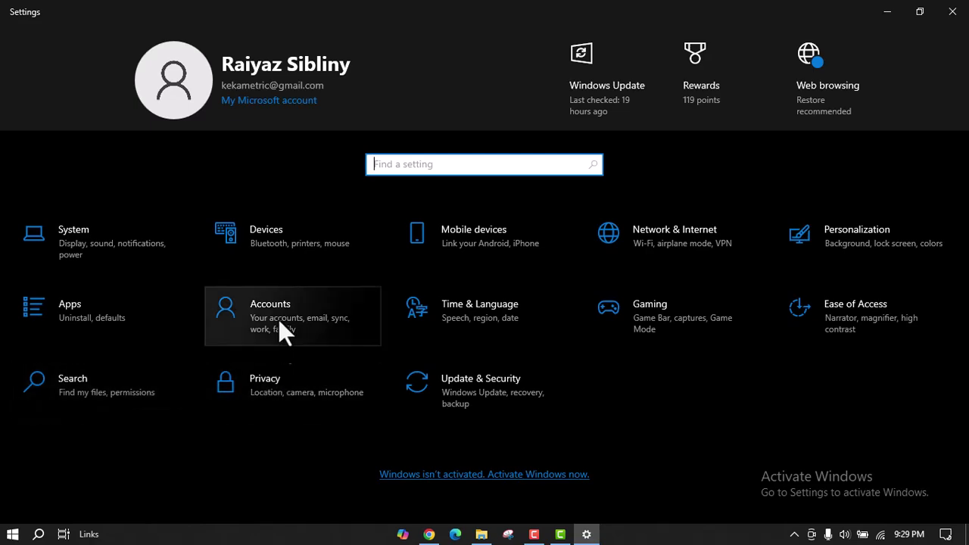
pyautogui.click(84, 240)
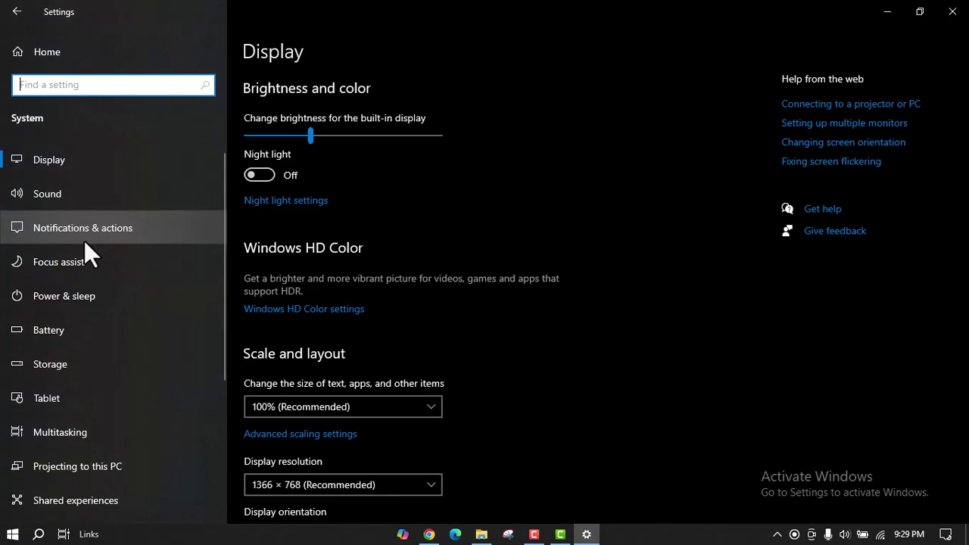
# Step: Examine the Display page and the System category list for a troubleshooting option
pyautogui.scroll(-3, 417, 265)
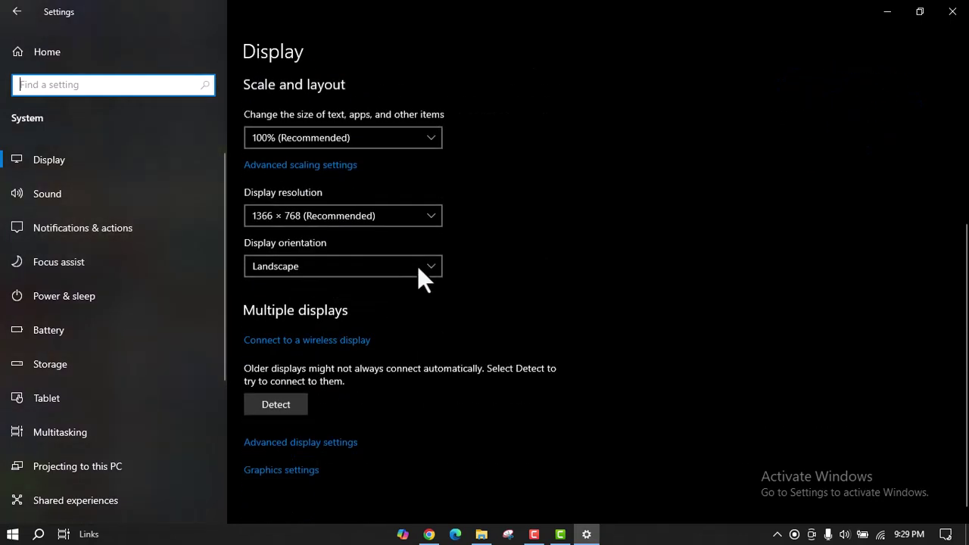
pyautogui.scroll(2, 401, 303)
pyautogui.scroll(3, 403, 306)
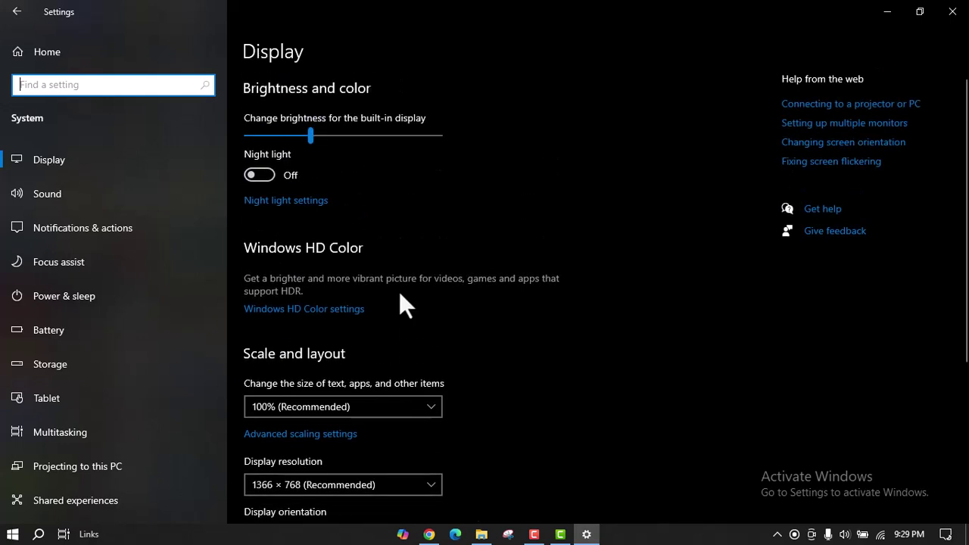
pyautogui.scroll(-1, 376, 249)
pyautogui.scroll(1, 337, 278)
pyautogui.scroll(-4, 337, 278)
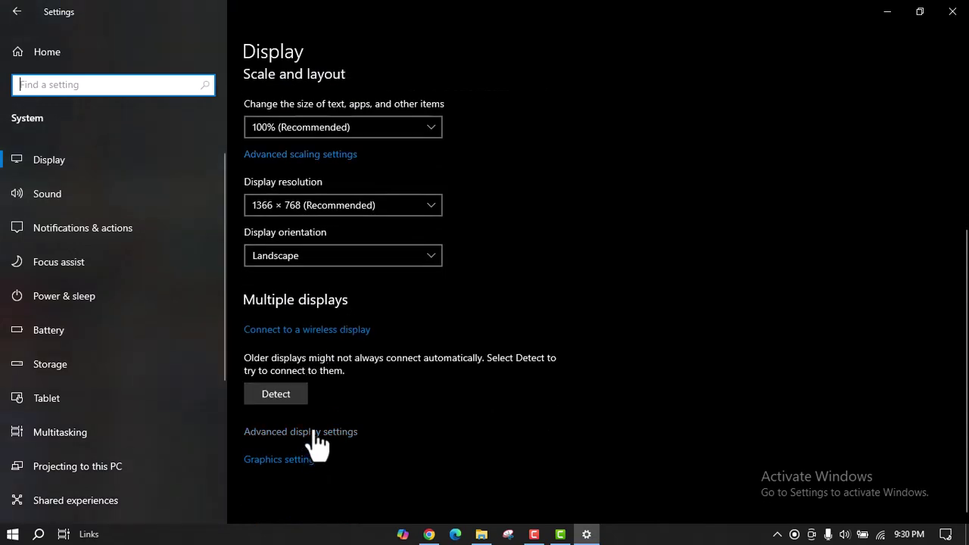
pyautogui.scroll(4, 313, 439)
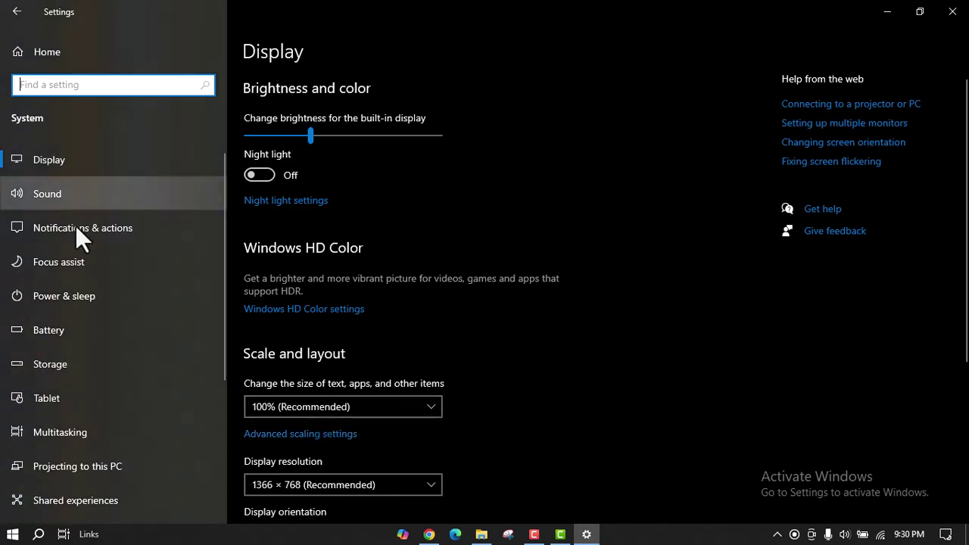
pyautogui.scroll(-4, 145, 499)
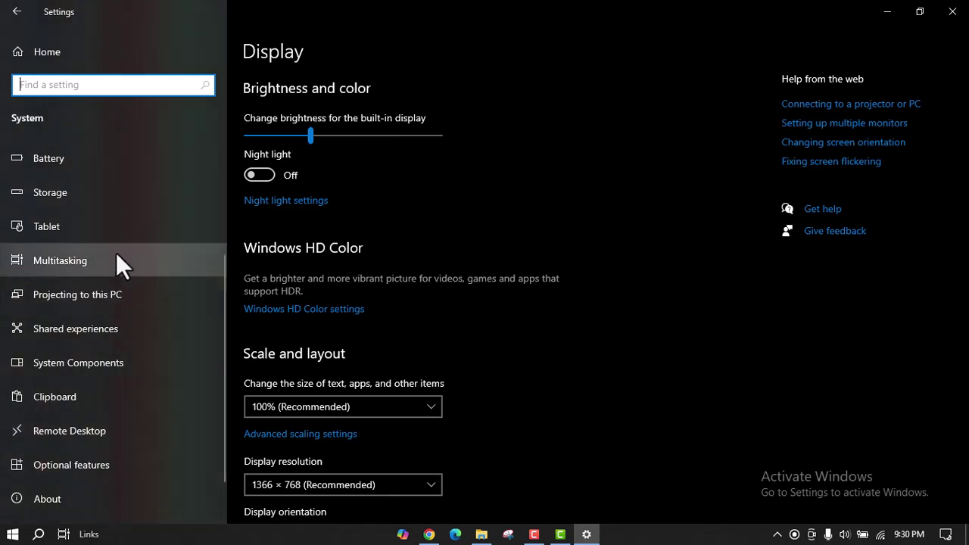
pyautogui.scroll(-2, 96, 424)
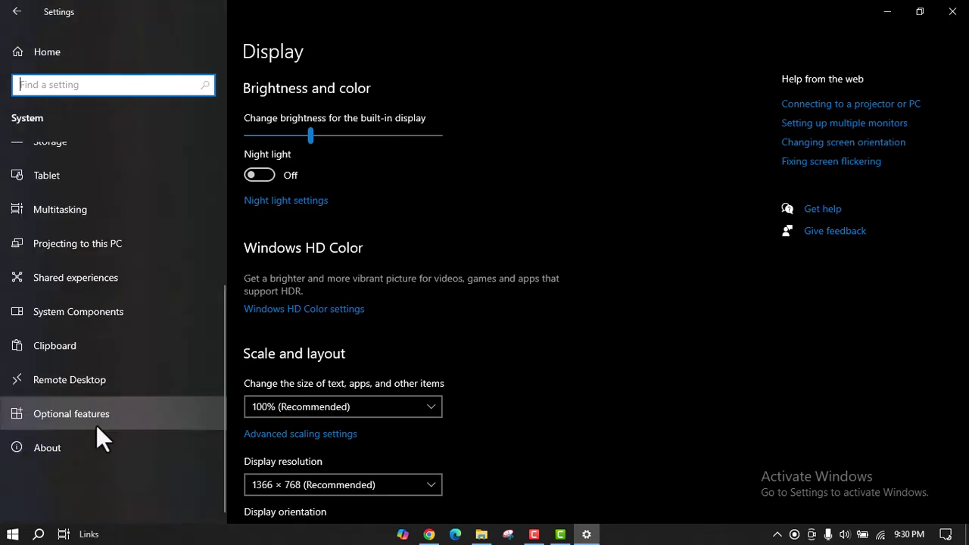
pyautogui.click(123, 310)
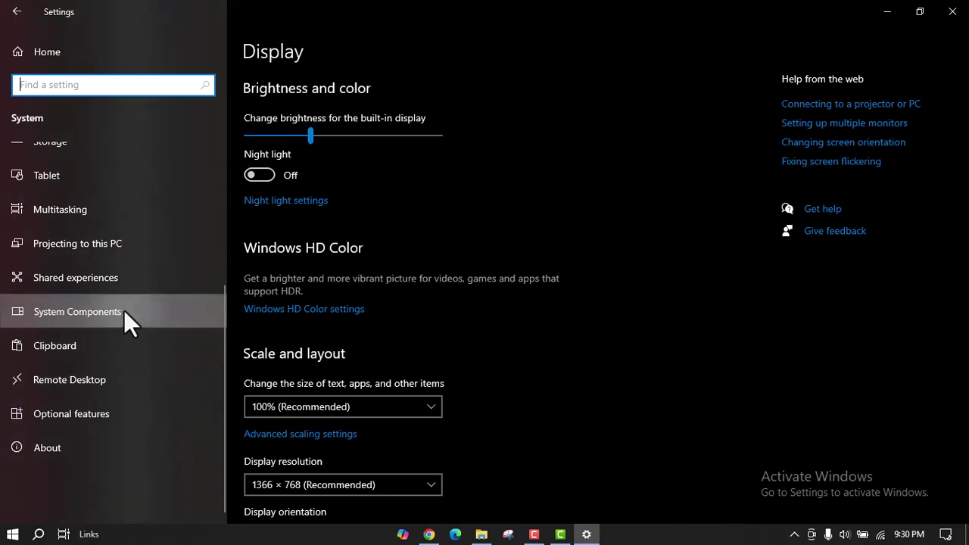
# Step: Search the settings for "trou", open Troubleshoot settings, and go to the additional troubleshooters
pyautogui.write('tro')
pyautogui.write('u')
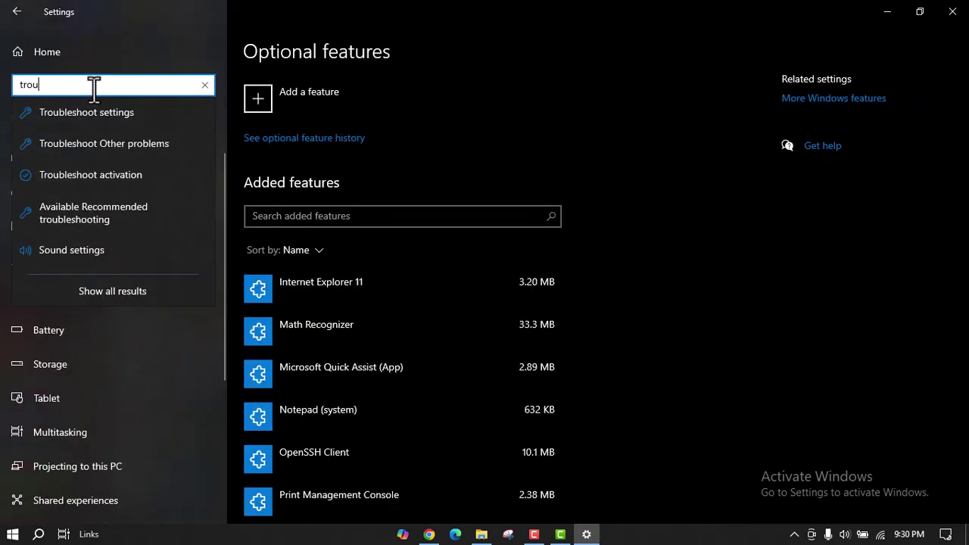
pyautogui.click(135, 120)
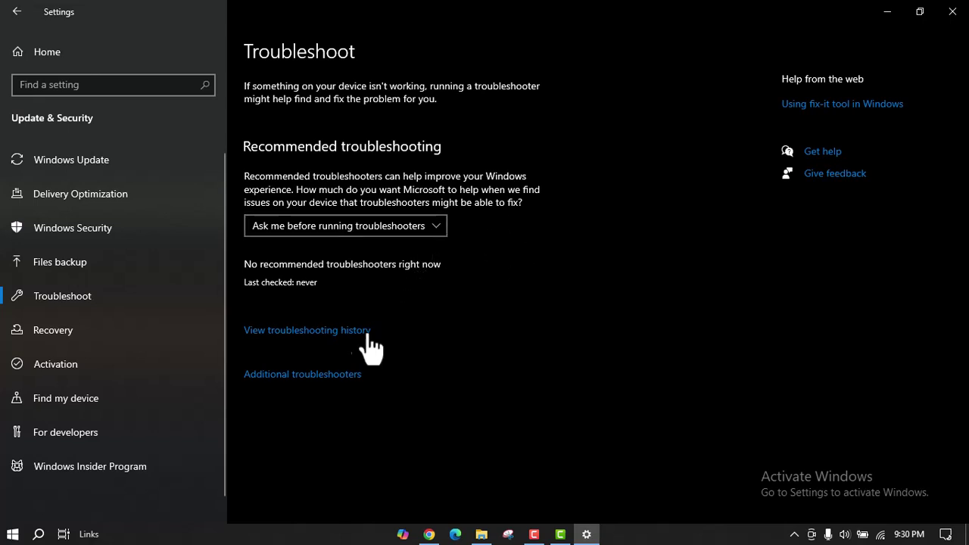
pyautogui.click(309, 383)
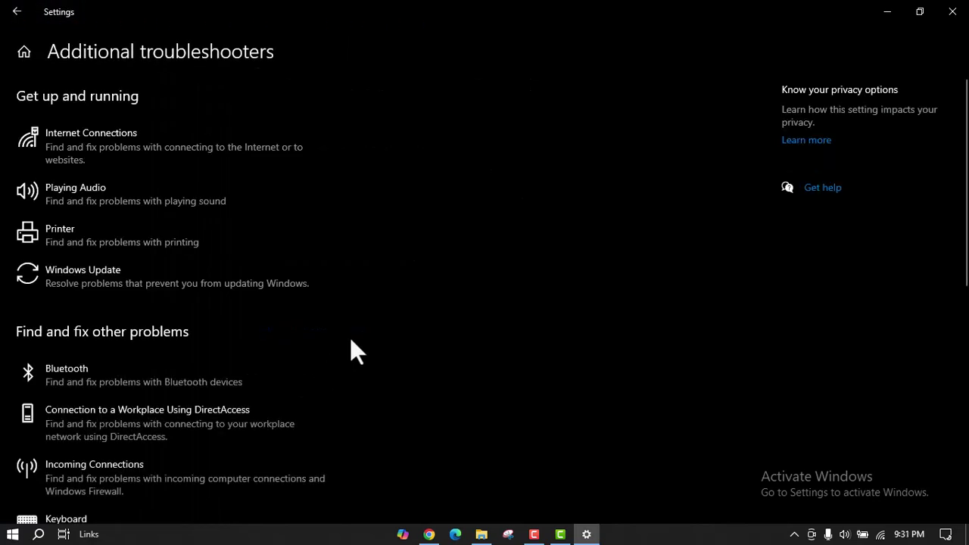
# Step: Expand the Internet Connections troubleshooter to show its run option
pyautogui.scroll(-2, 229, 340)
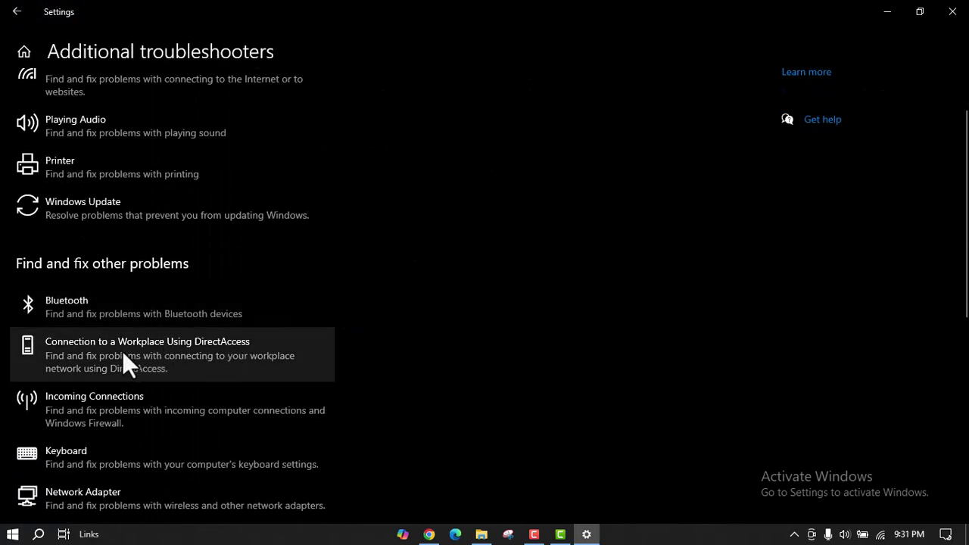
pyautogui.scroll(2, 35, 225)
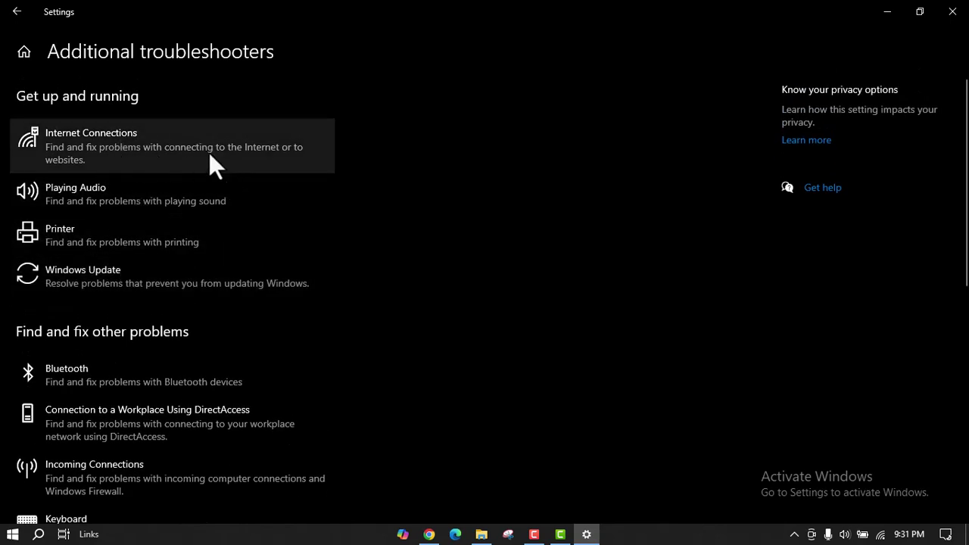
pyautogui.click(190, 153)
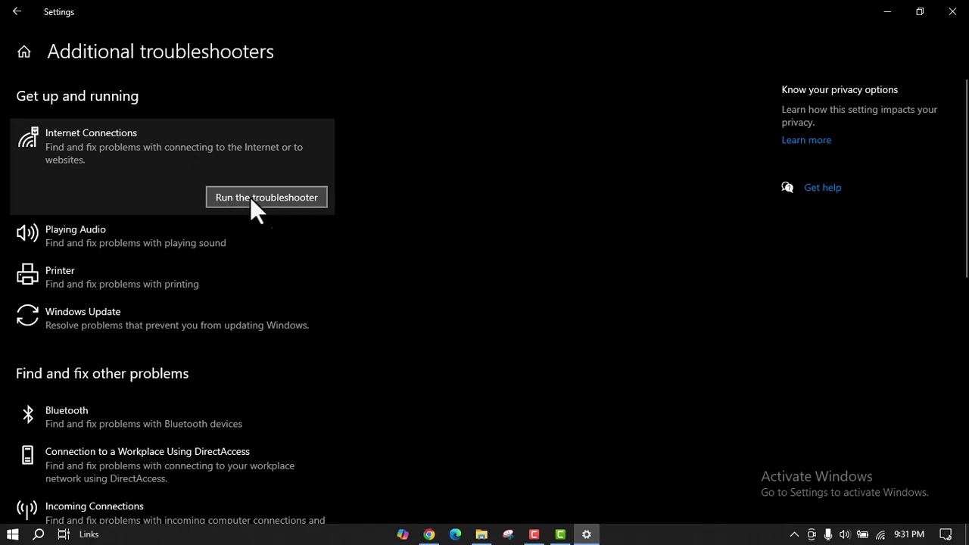
# Step: Expand the Network Adapter troubleshooter among the other problems to show its run option
pyautogui.scroll(-4, 273, 220)
pyautogui.scroll(3, 275, 247)
pyautogui.scroll(1, 273, 242)
pyautogui.scroll(-5, 370, 246)
pyautogui.scroll(-2, 375, 256)
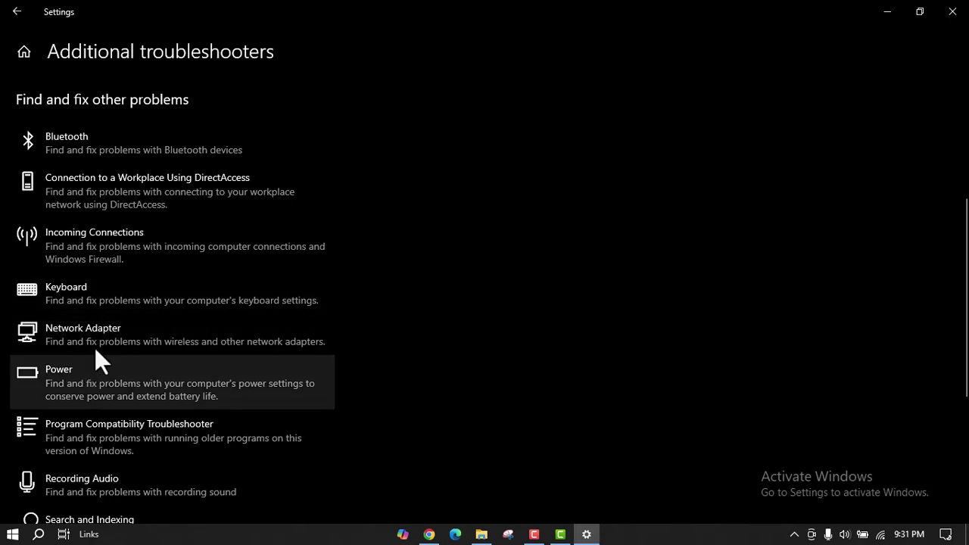
pyautogui.click(114, 338)
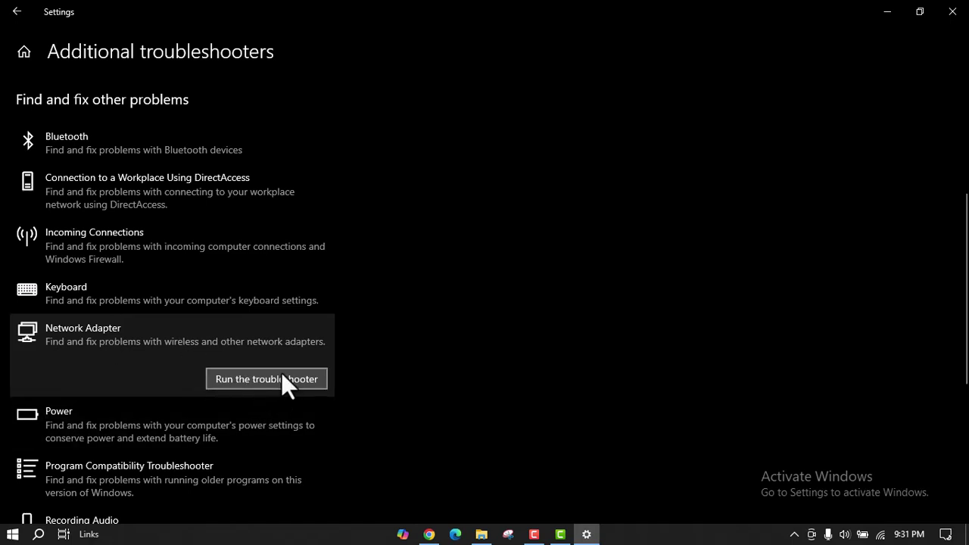
pyautogui.scroll(4, 138, 347)
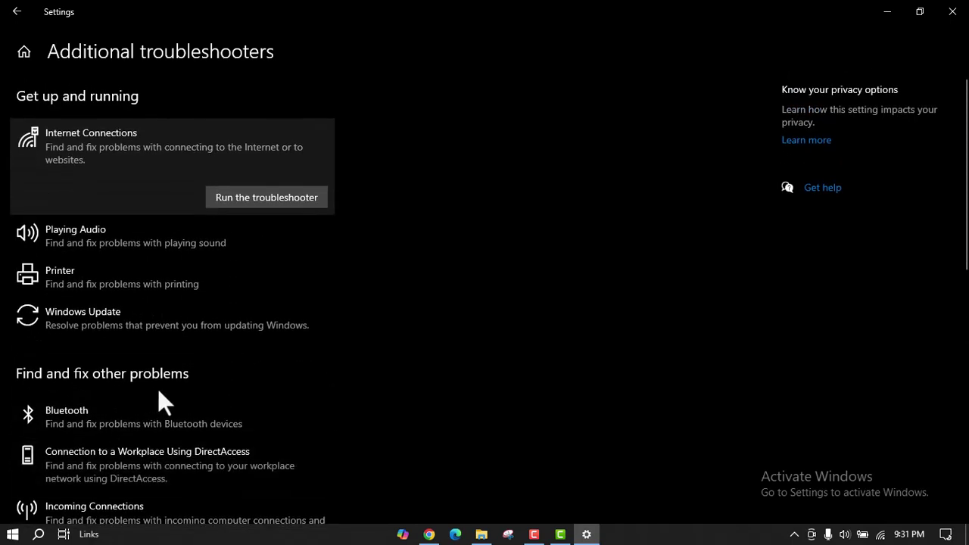
pyautogui.scroll(-3, 157, 388)
pyautogui.click(168, 415)
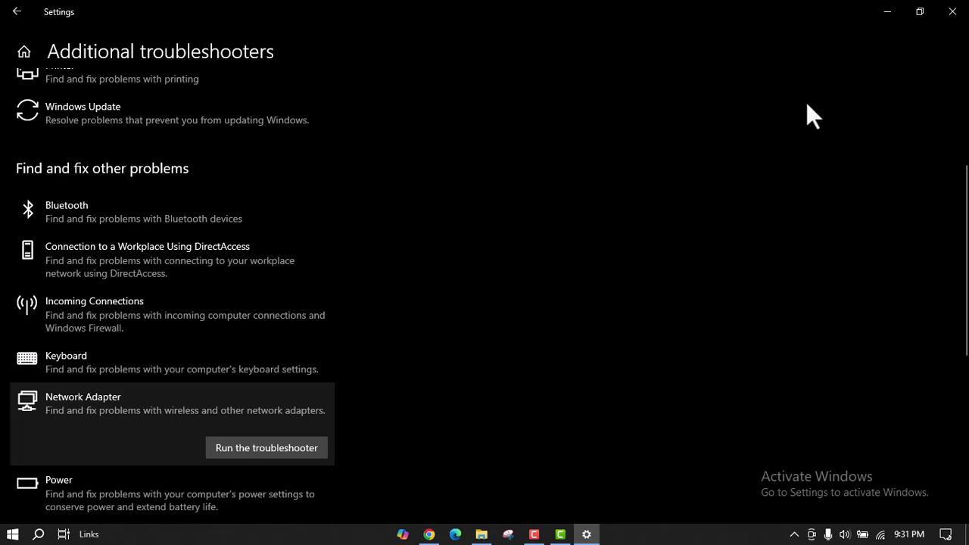
# Step: Minimize Settings and check the available Wi-Fi networks again
pyautogui.click(887, 12)
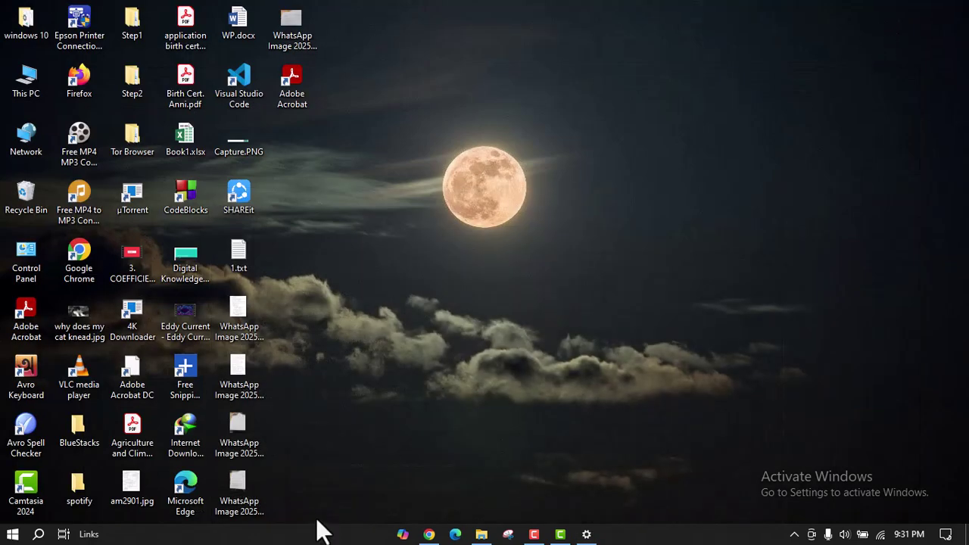
pyautogui.click(881, 536)
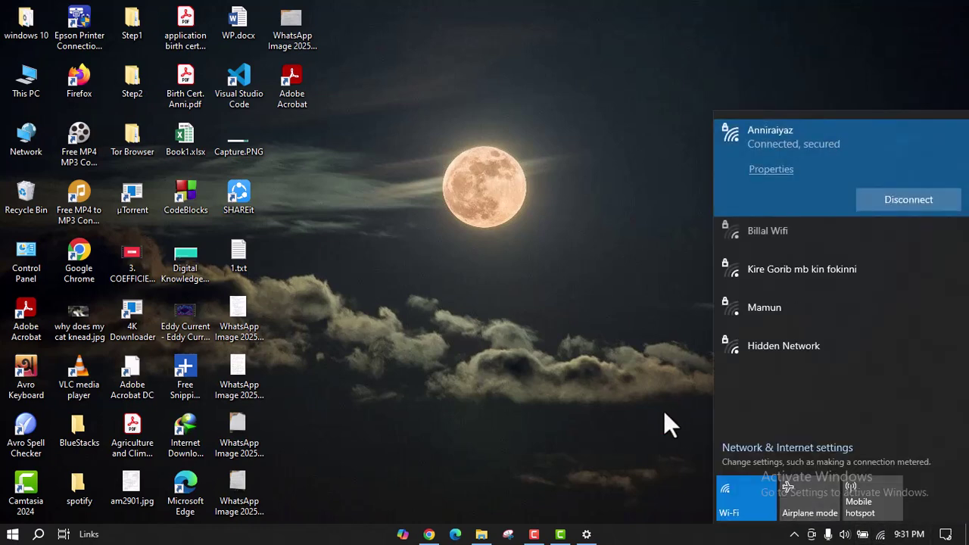
pyautogui.click(657, 409)
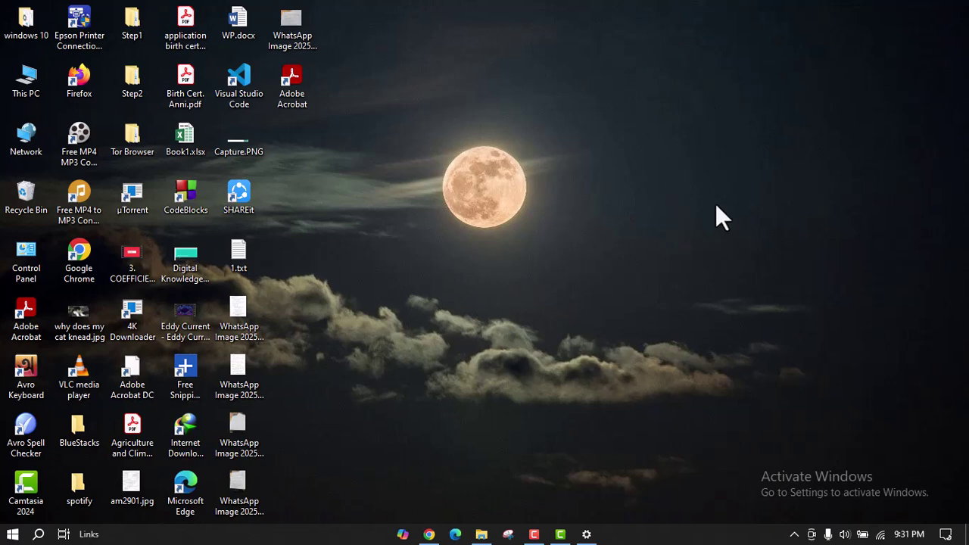
# Step: Return to the Settings home page and open the Network & Internet category
pyautogui.click(12, 536)
pyautogui.click(3, 467)
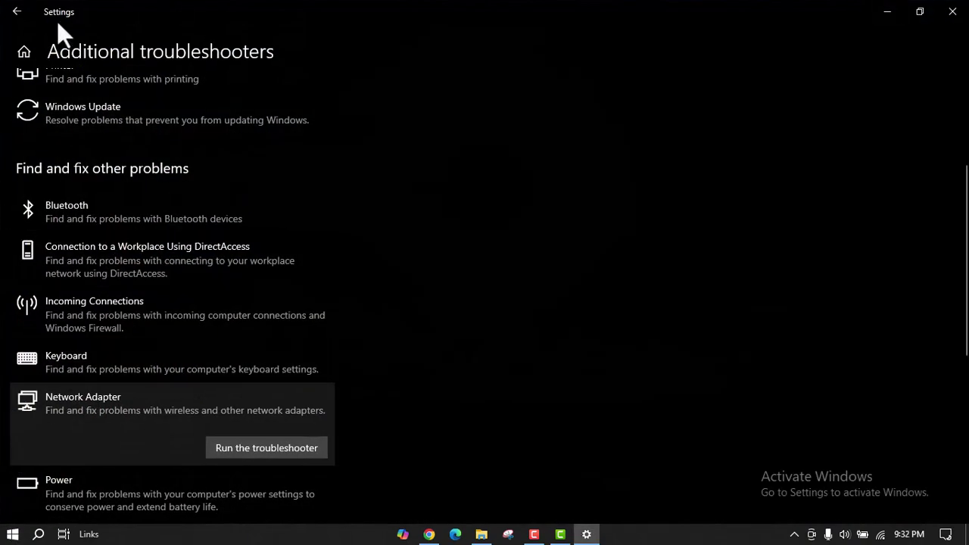
pyautogui.click(6, 7)
pyautogui.click(10, 12)
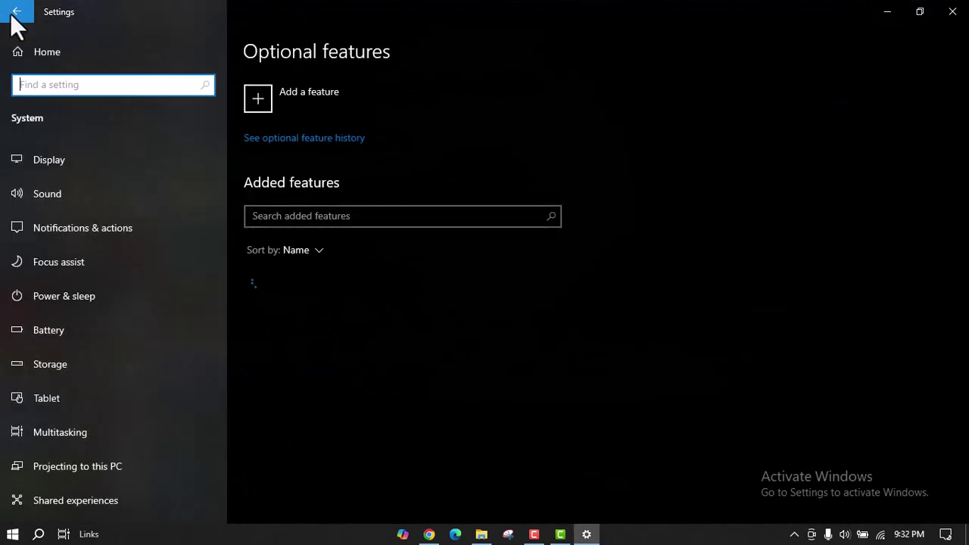
pyautogui.click(10, 13)
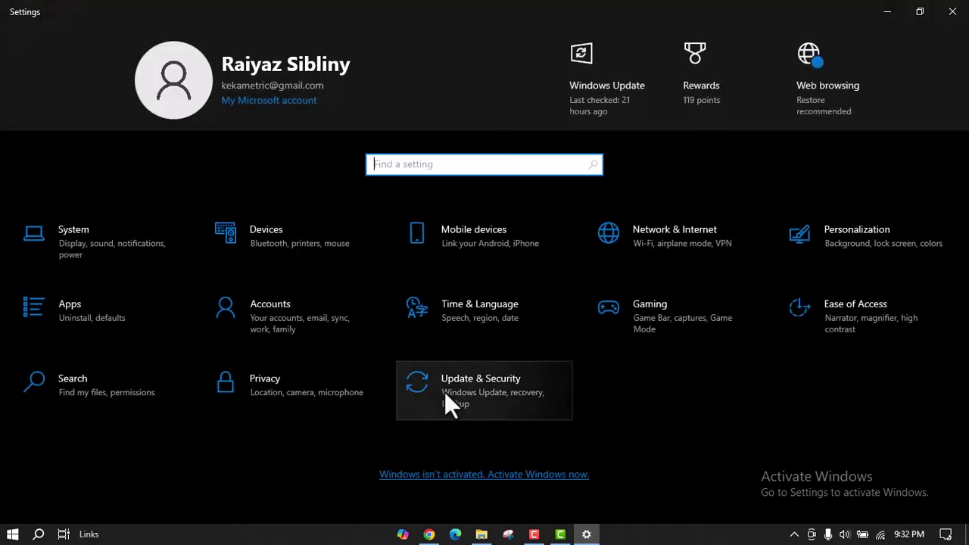
pyautogui.click(669, 237)
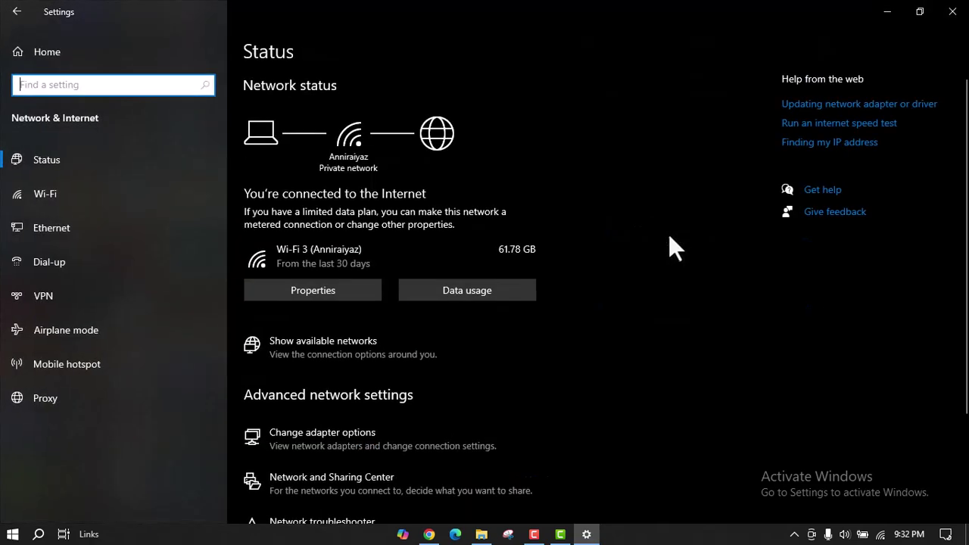
# Step: Open the Network reset page from the network status settings, and minimize Settings after viewing it
pyautogui.scroll(-3, 575, 303)
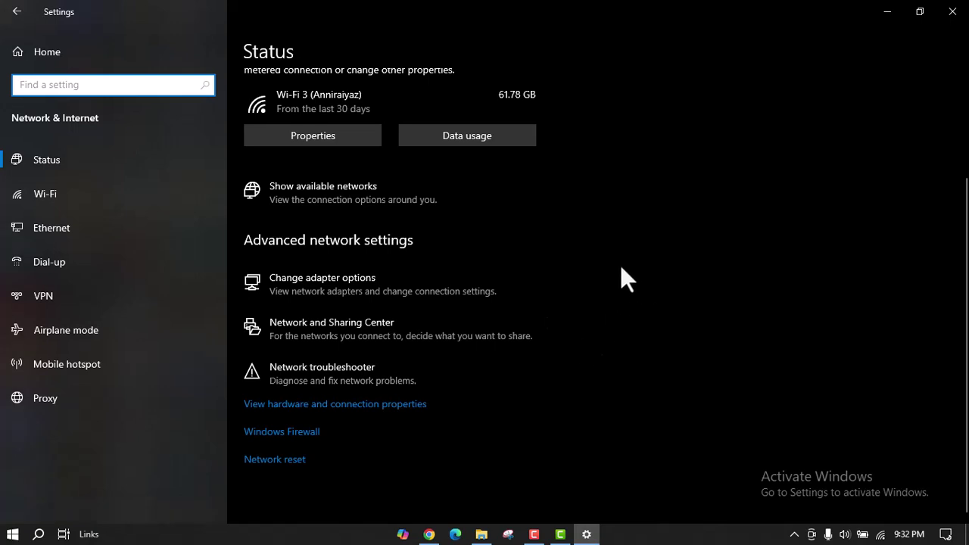
pyautogui.click(270, 460)
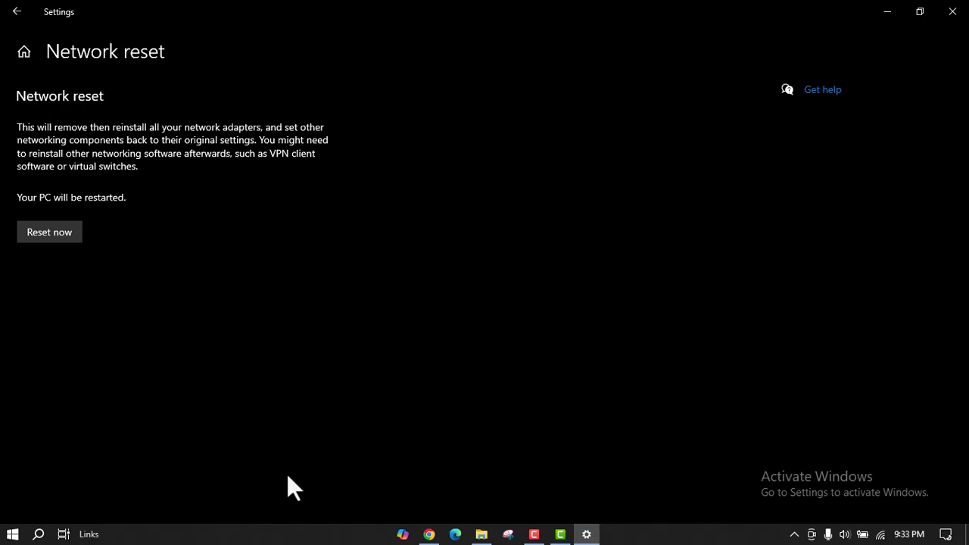
pyautogui.click(887, 12)
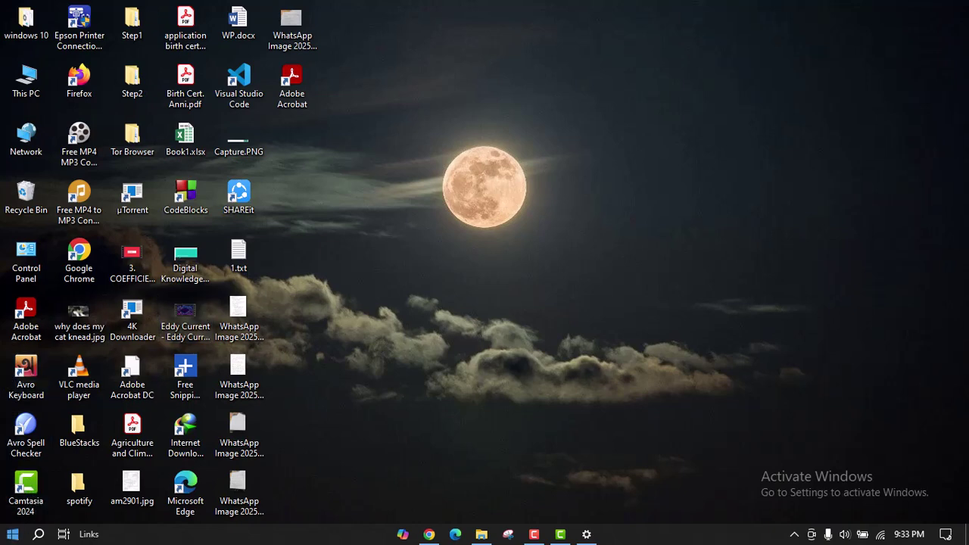
# Step: Find and open Device Manager, and expand the Network adapters category
pyautogui.click(38, 534)
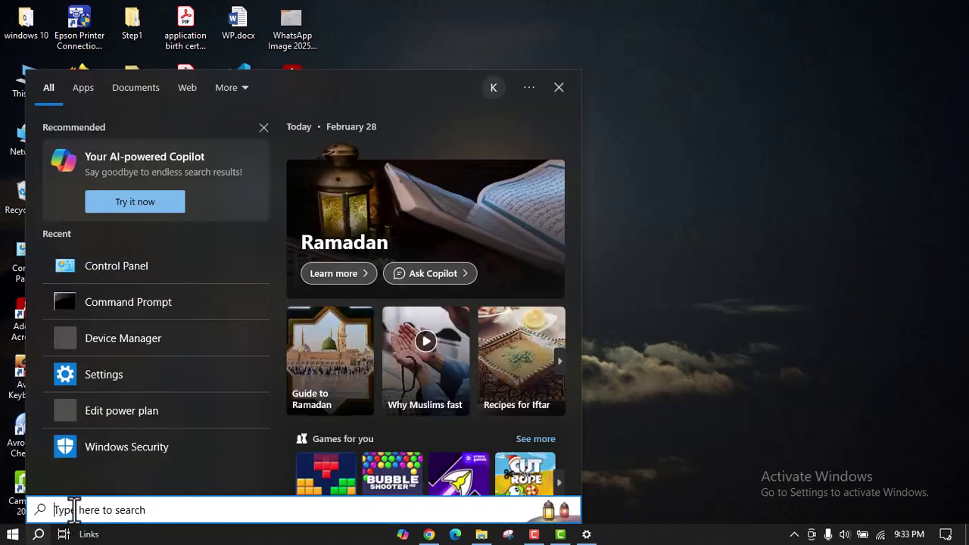
pyautogui.write('devi')
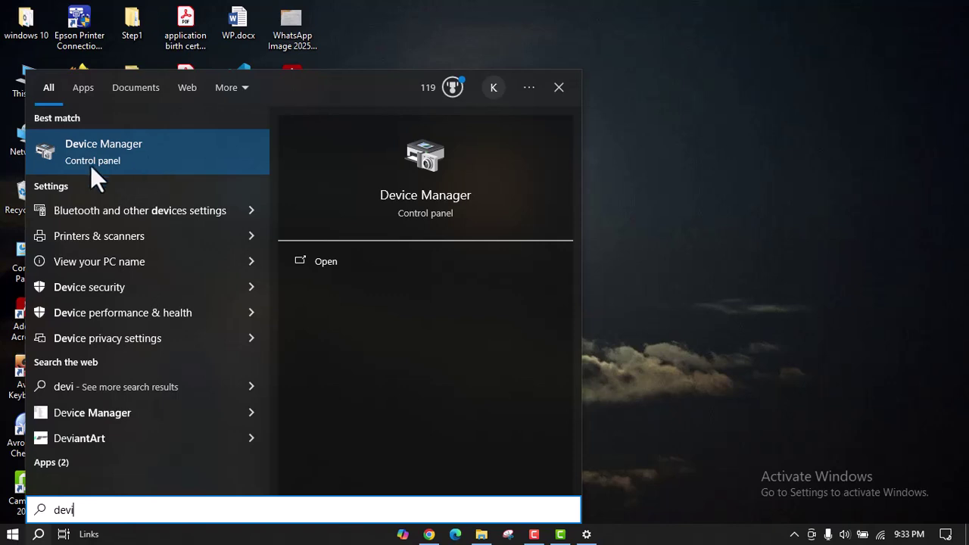
pyautogui.click(114, 152)
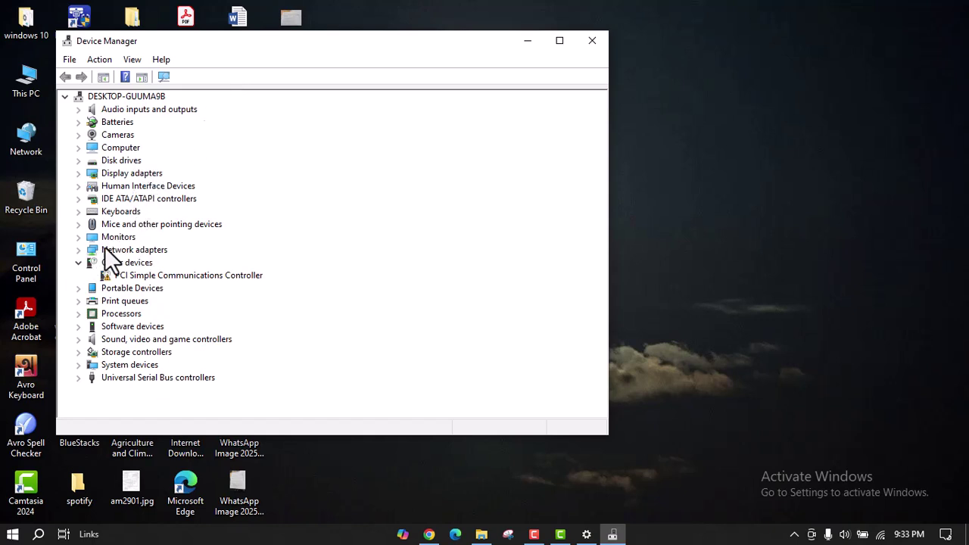
pyautogui.click(79, 250)
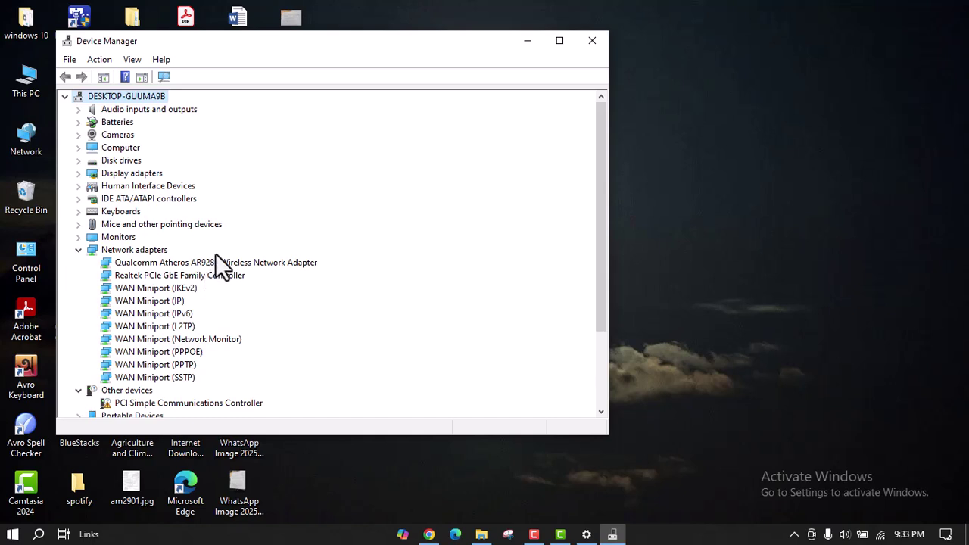
# Step: Start a manual driver update for the Qualcomm Atheros AR9285 adapter, select the Qualcomm Atheros Communications Inc. driver from the available list, and cancel
pyautogui.rightClick(235, 260)
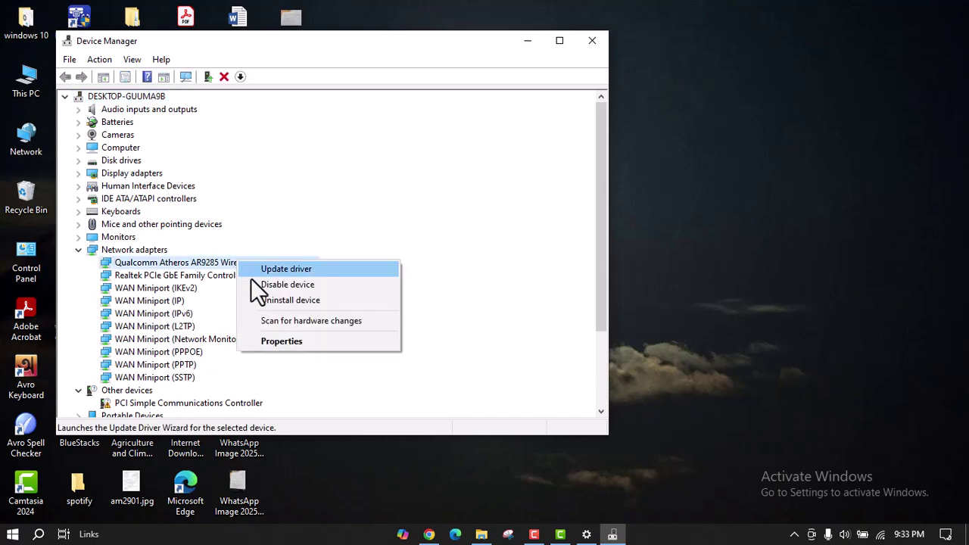
pyautogui.click(316, 267)
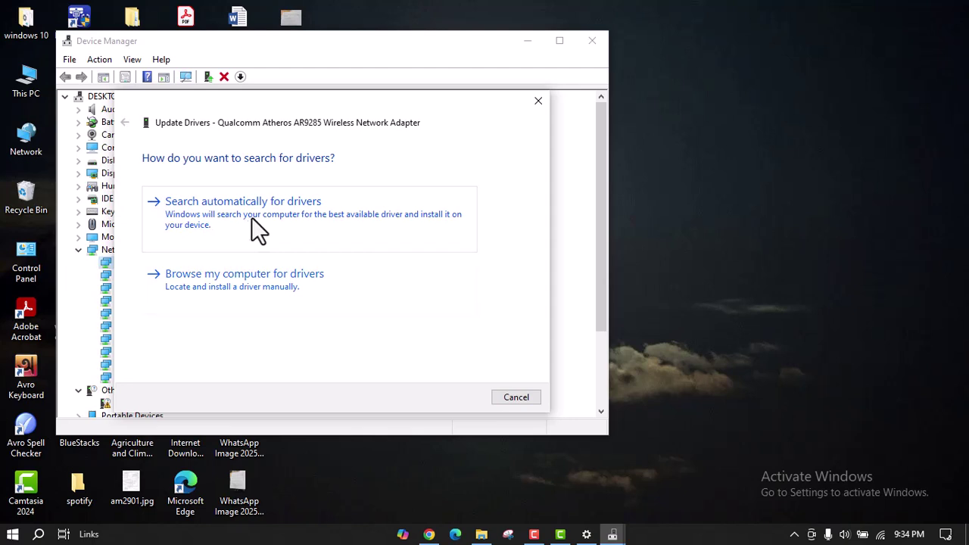
pyautogui.click(312, 288)
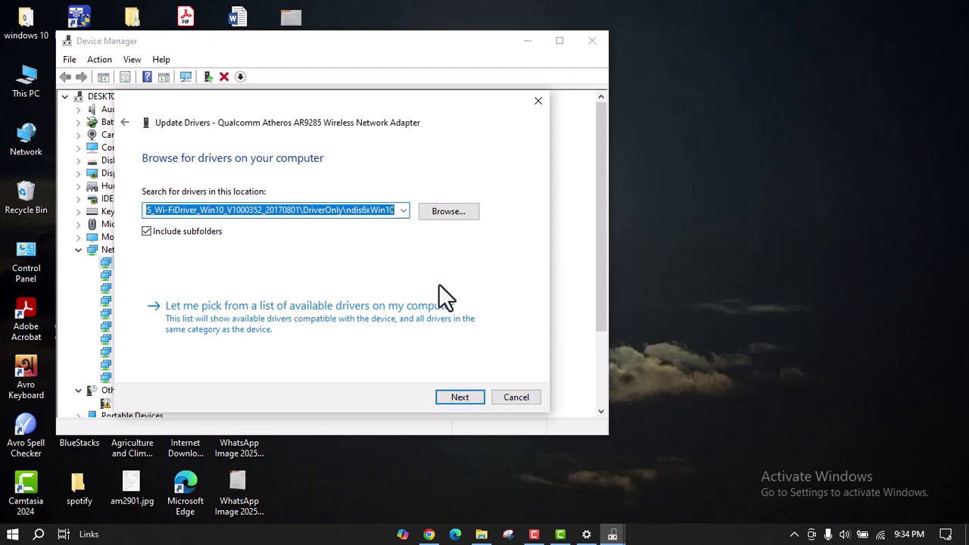
pyautogui.click(247, 315)
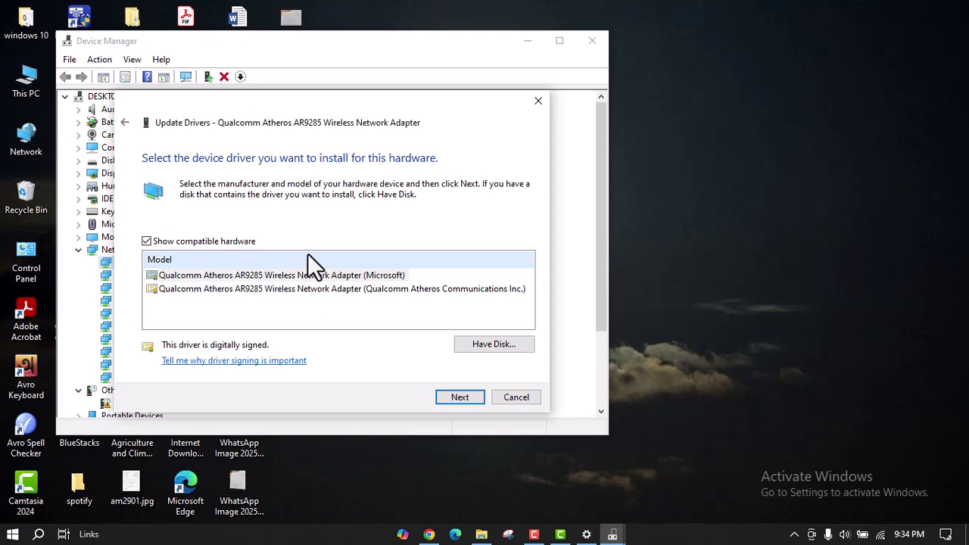
pyautogui.click(305, 290)
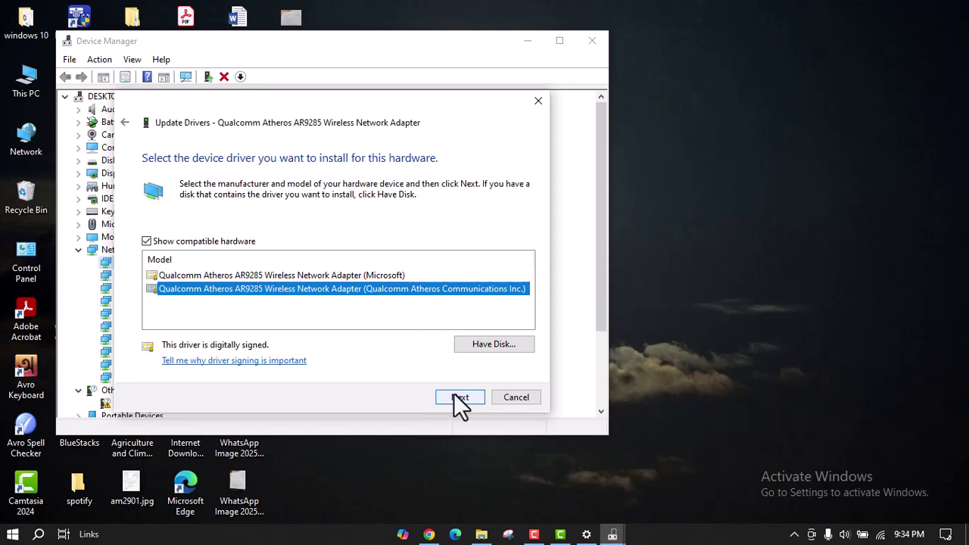
pyautogui.click(522, 398)
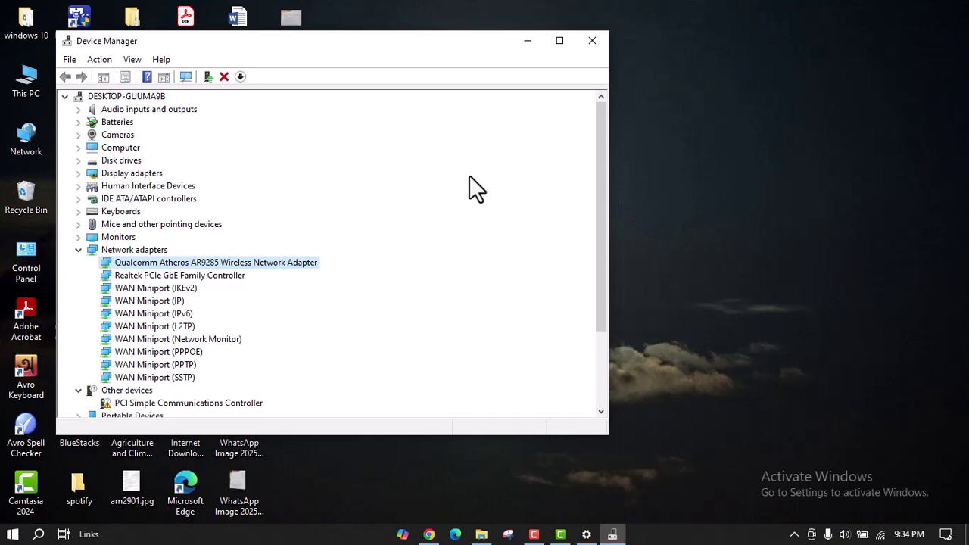
# Step: View the uninstall dialog for the Qualcomm Atheros AR9285 adapter, cancel it, and close Device Manager
pyautogui.rightClick(298, 262)
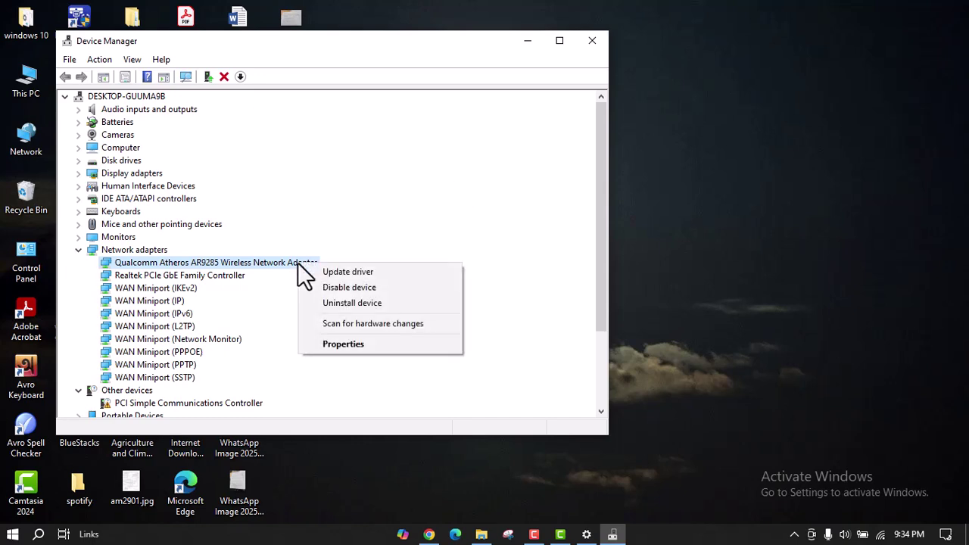
pyautogui.click(331, 302)
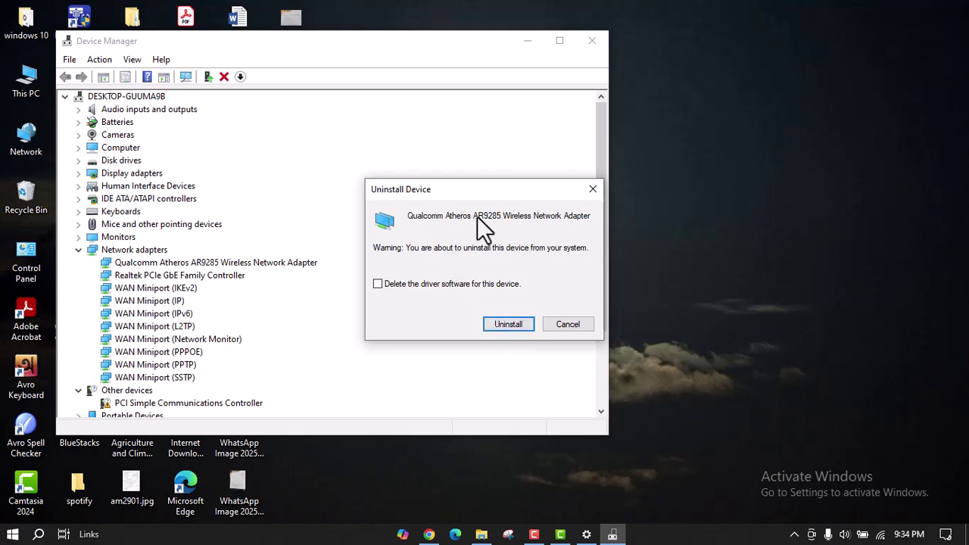
pyautogui.click(567, 326)
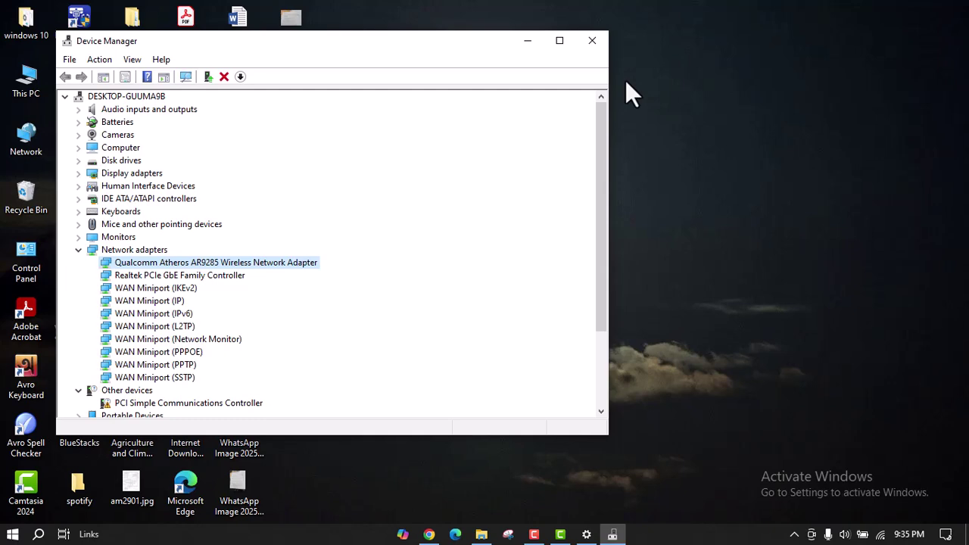
pyautogui.click(584, 41)
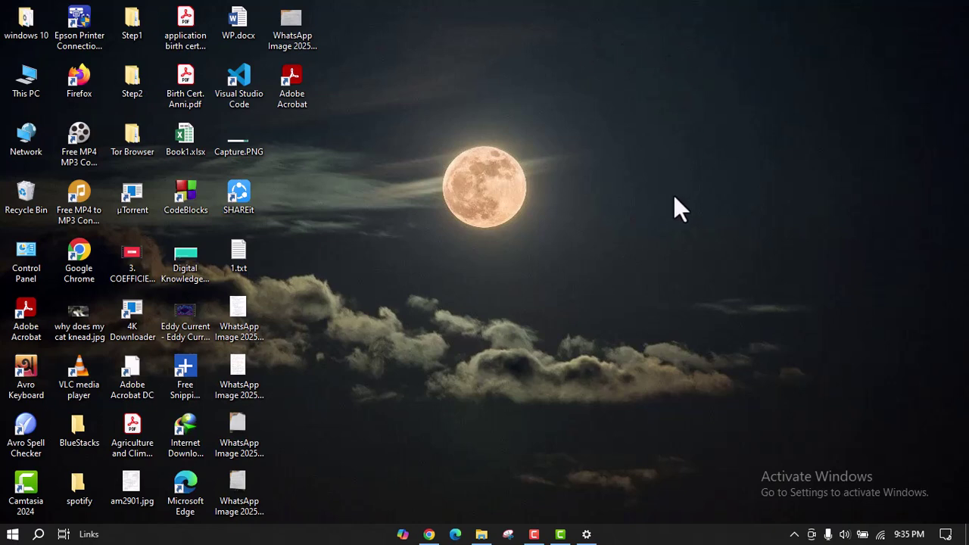
# Step: Find and open the Windows Services console
pyautogui.click(38, 534)
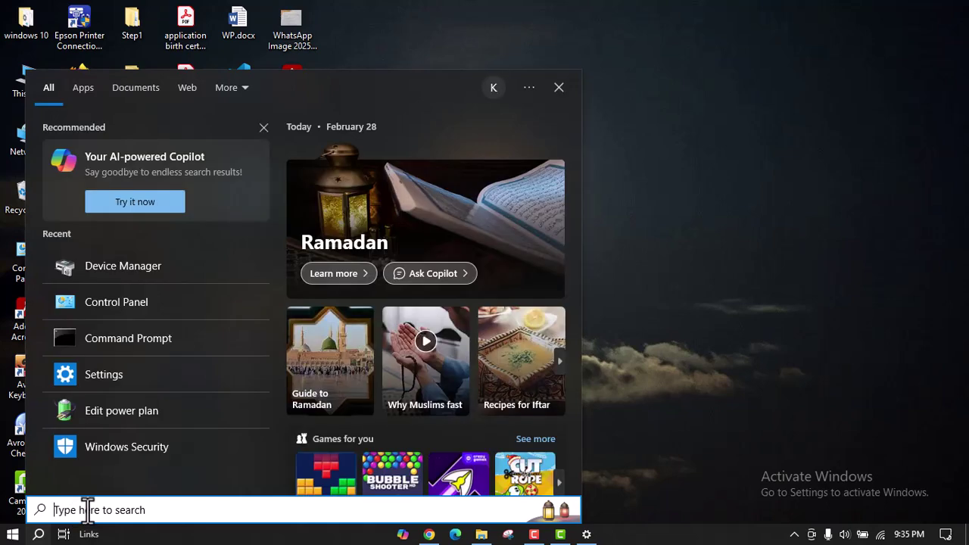
pyautogui.write('servi')
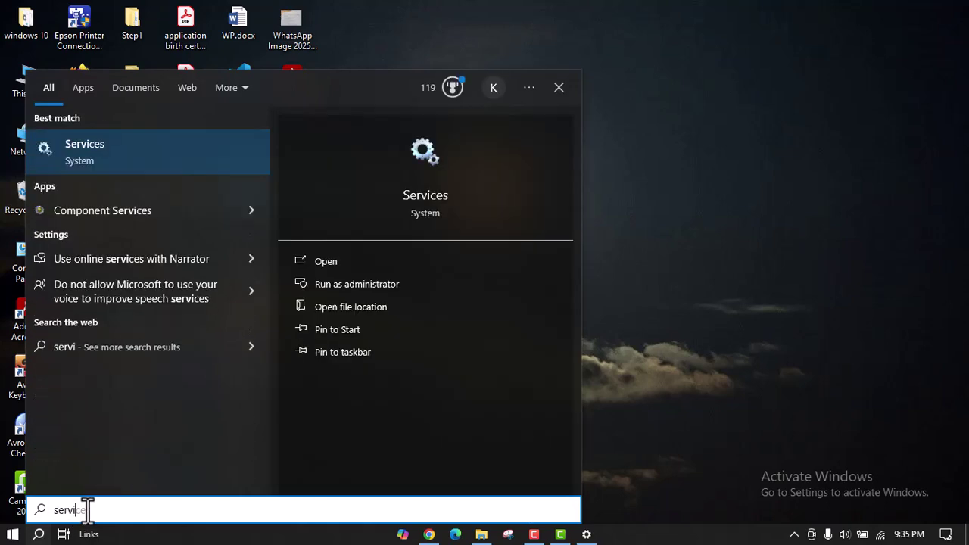
pyautogui.click(188, 158)
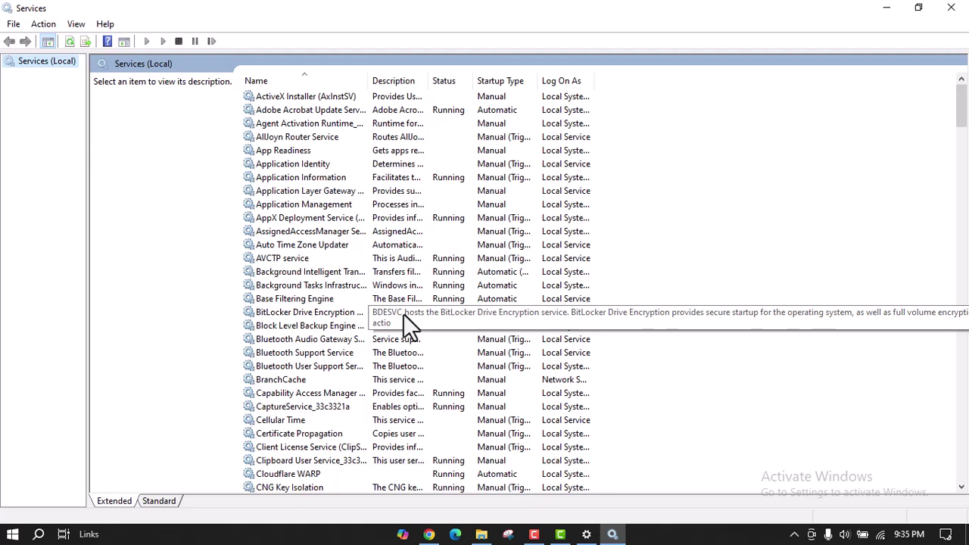
# Step: Inspect the DHCP Client service's properties, choose Automatic as the startup type, and cancel the dialog
pyautogui.scroll(-8, 382, 312)
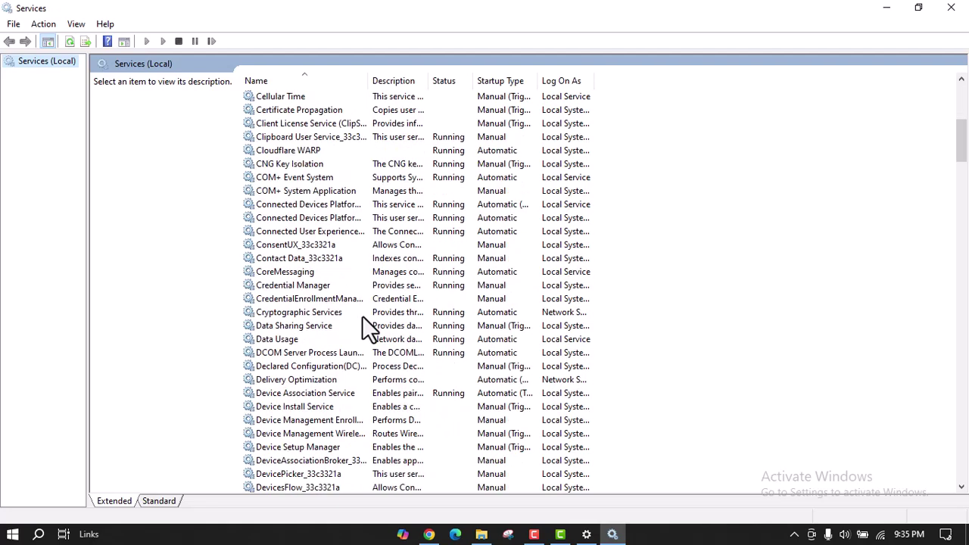
pyautogui.scroll(-2, 305, 419)
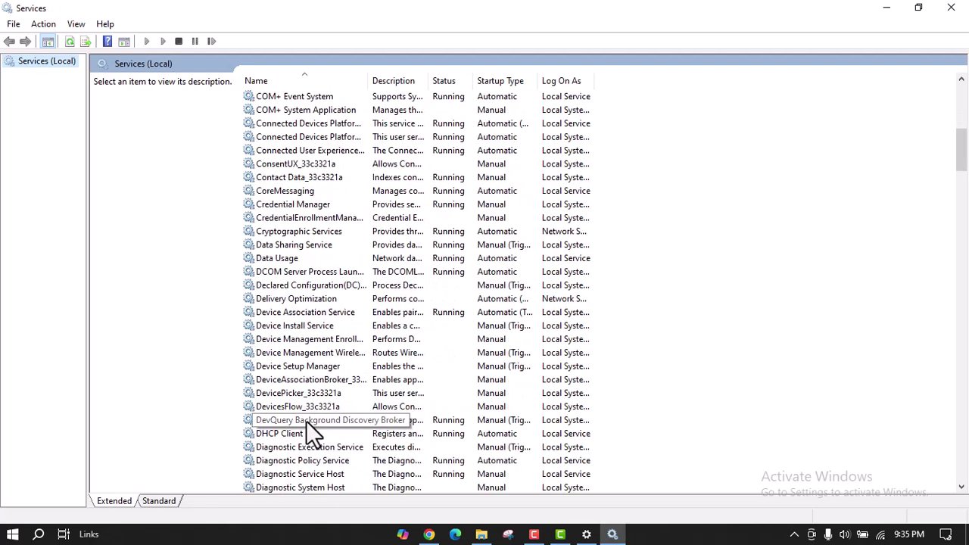
pyautogui.scroll(-1, 306, 420)
pyautogui.click(290, 395)
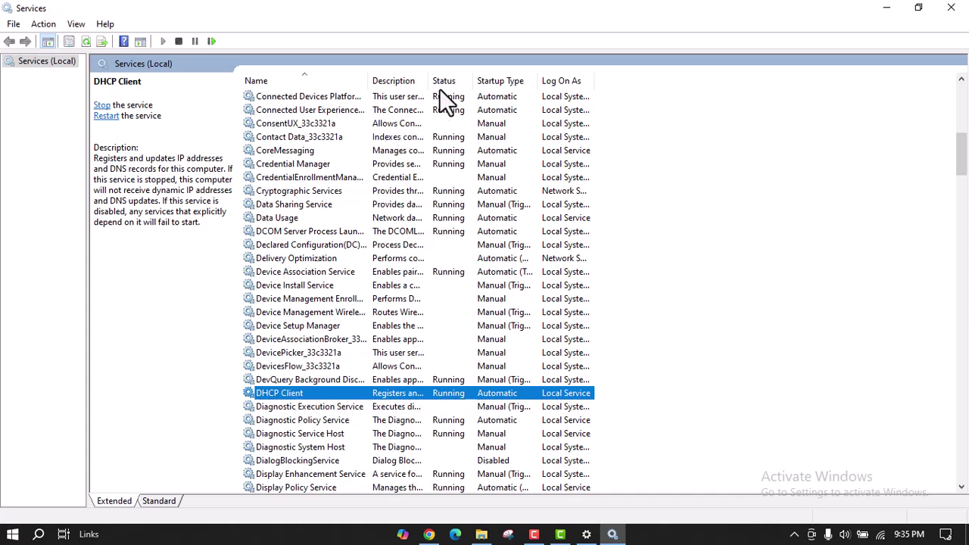
pyautogui.rightClick(449, 396)
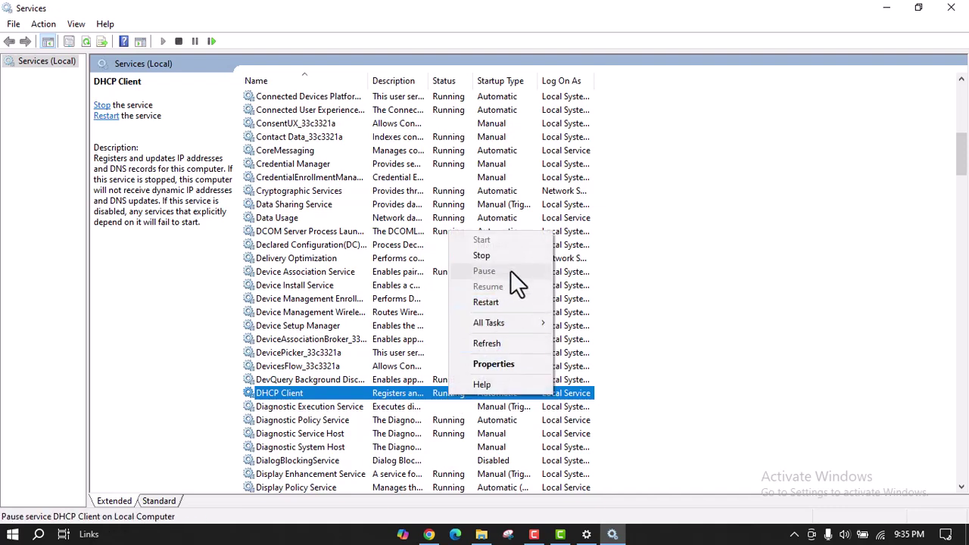
pyautogui.click(477, 365)
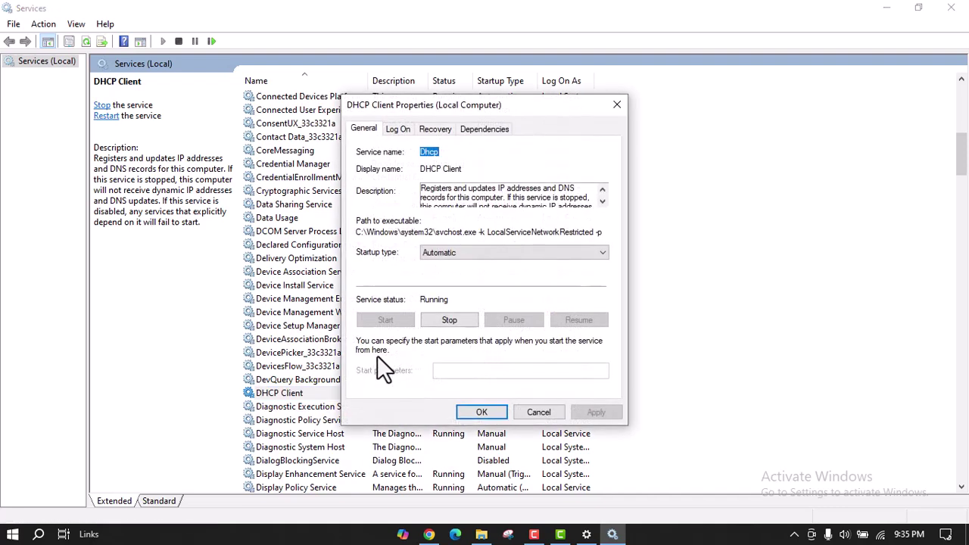
pyautogui.click(459, 257)
pyautogui.click(464, 275)
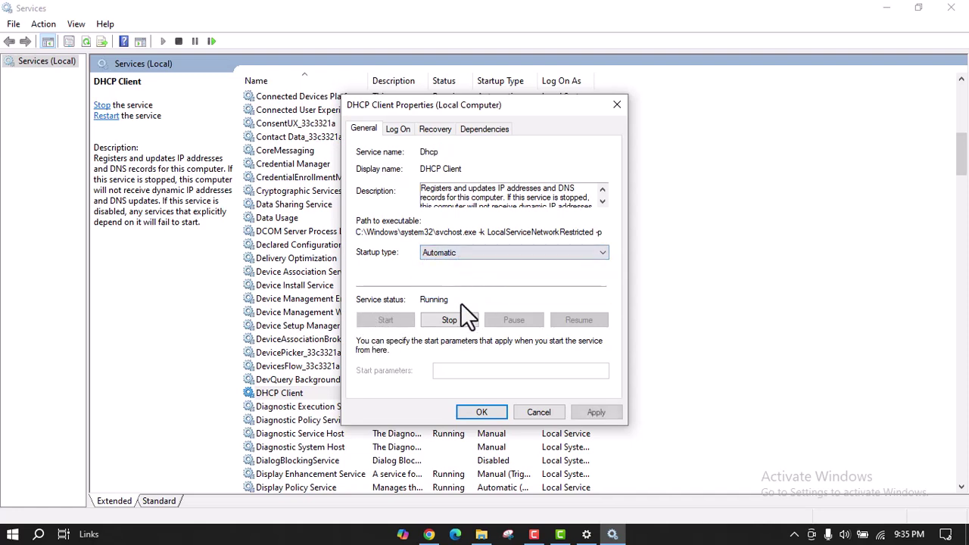
pyautogui.click(537, 413)
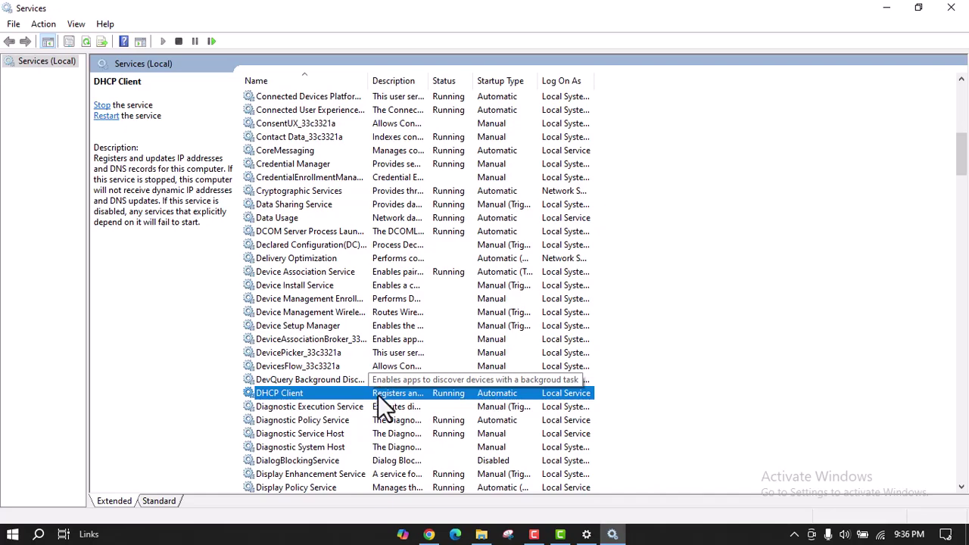
# Step: Locate and select the WLAN AutoConfig service in the services list
pyautogui.scroll(-4, 383, 407)
pyautogui.scroll(-20, 384, 407)
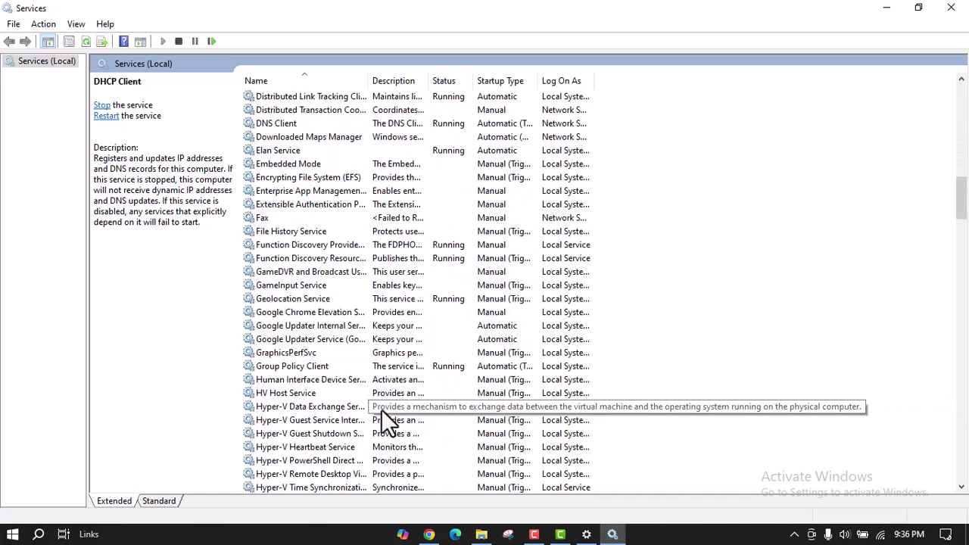
pyautogui.scroll(-20, 381, 409)
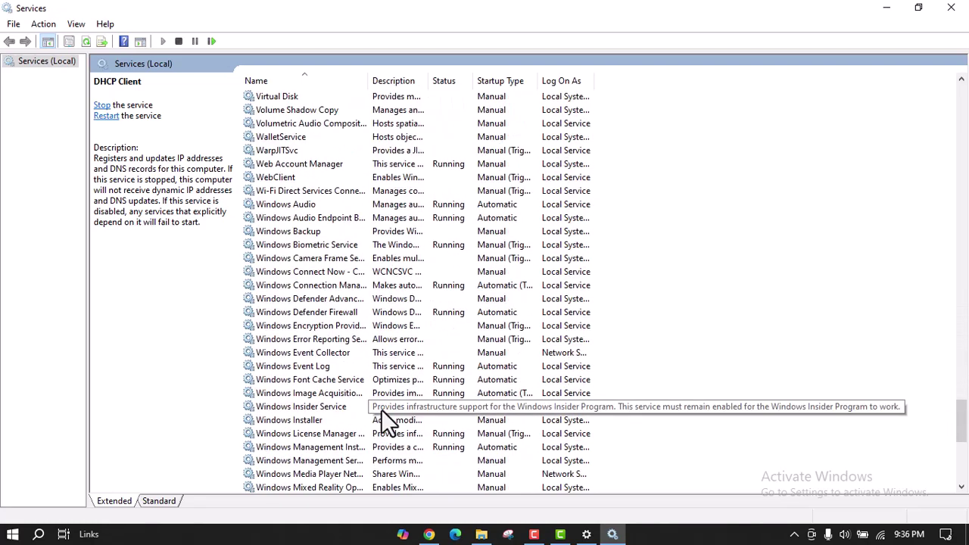
pyautogui.scroll(3, 381, 402)
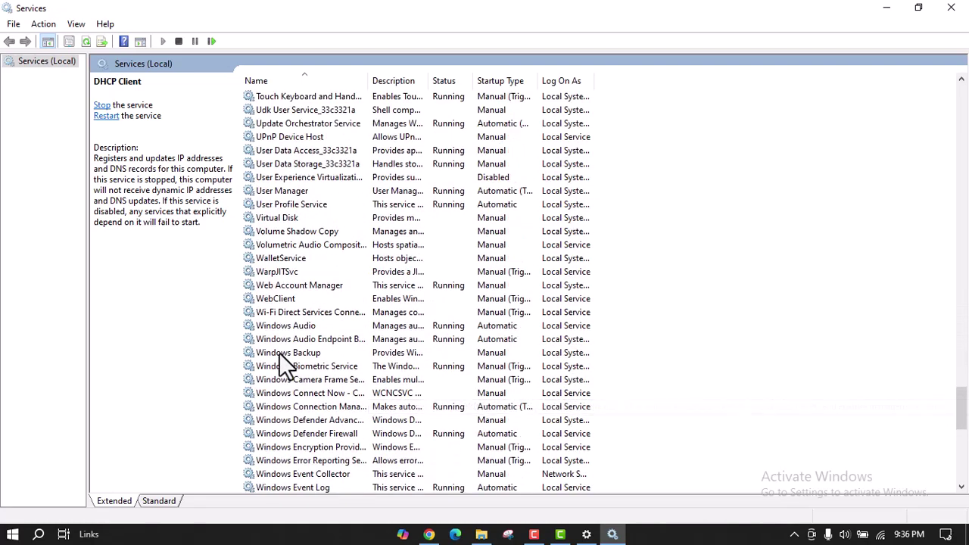
pyautogui.scroll(-9, 307, 375)
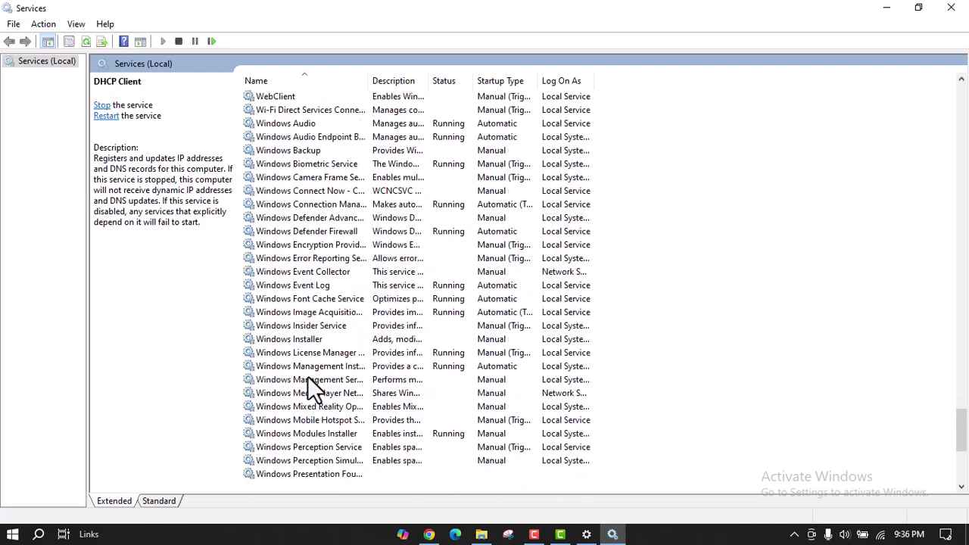
pyautogui.scroll(-1, 307, 386)
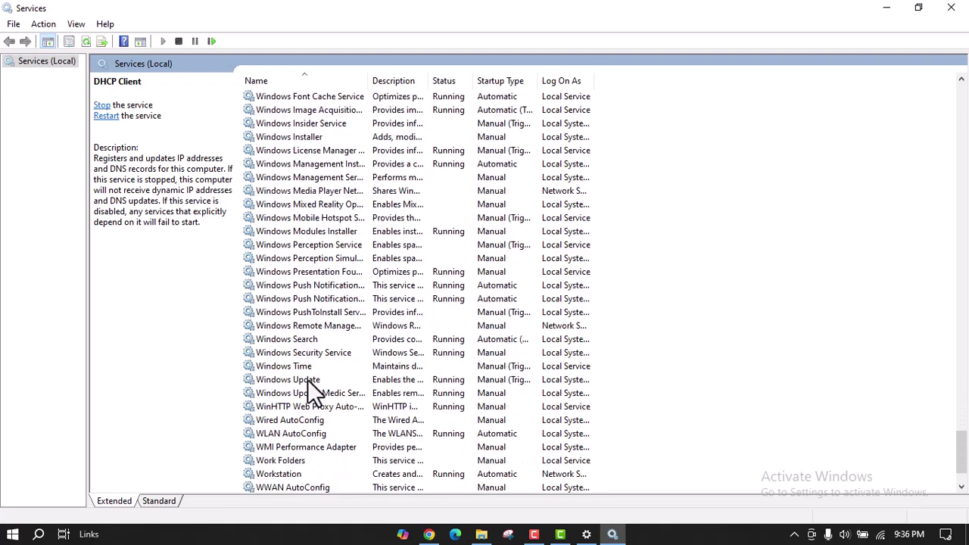
pyautogui.click(303, 433)
pyautogui.scroll(-1, 332, 438)
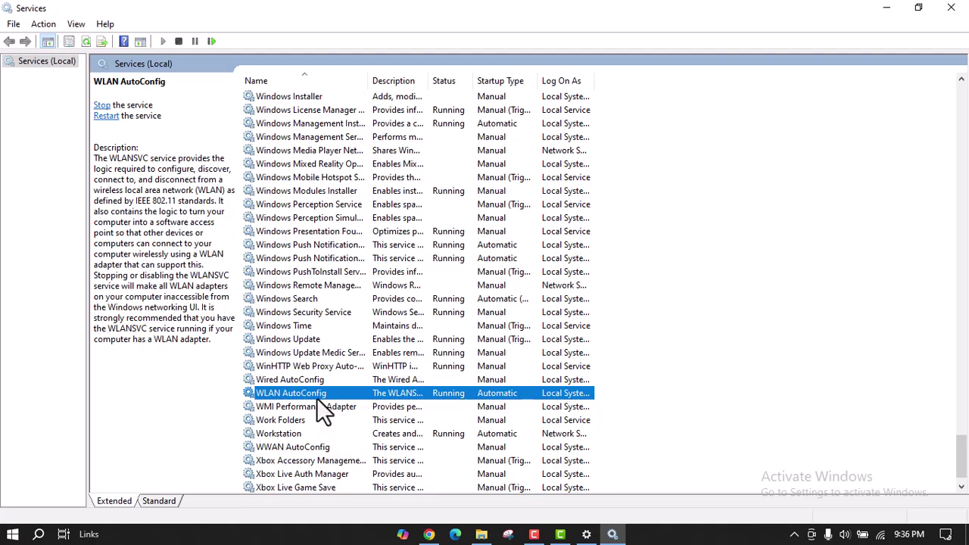
# Step: Check the startup type options in the WLAN AutoConfig service's properties and close the dialog without applying changes
pyautogui.rightClick(457, 396)
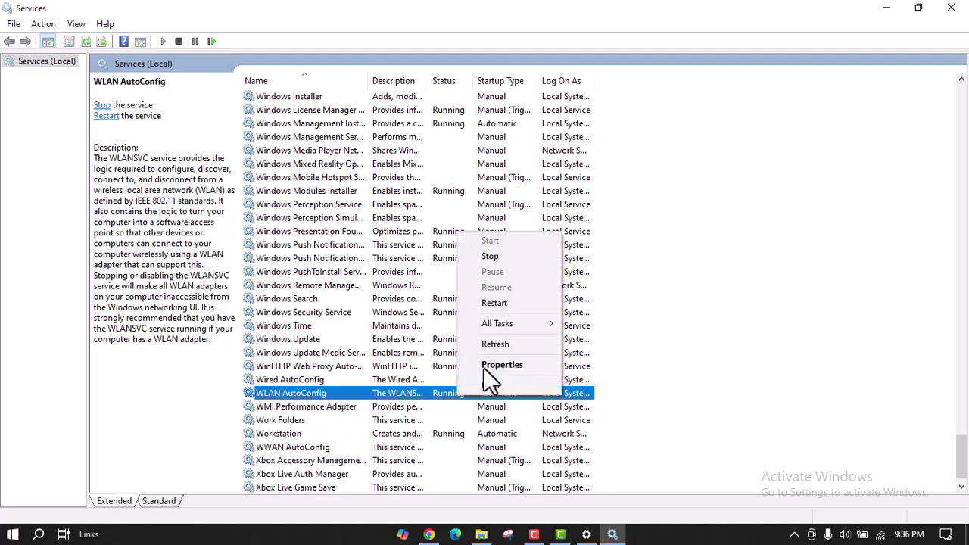
pyautogui.click(483, 369)
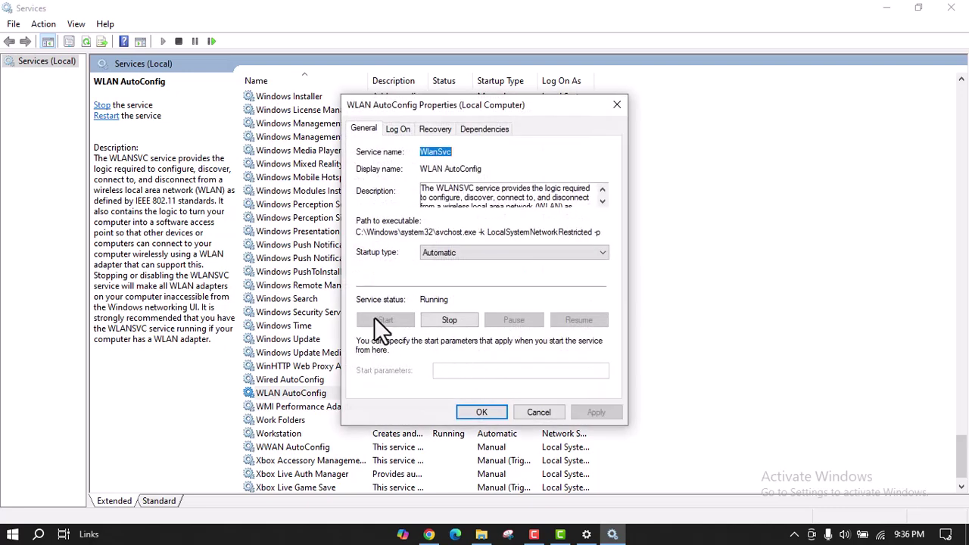
pyautogui.click(507, 253)
pyautogui.click(362, 273)
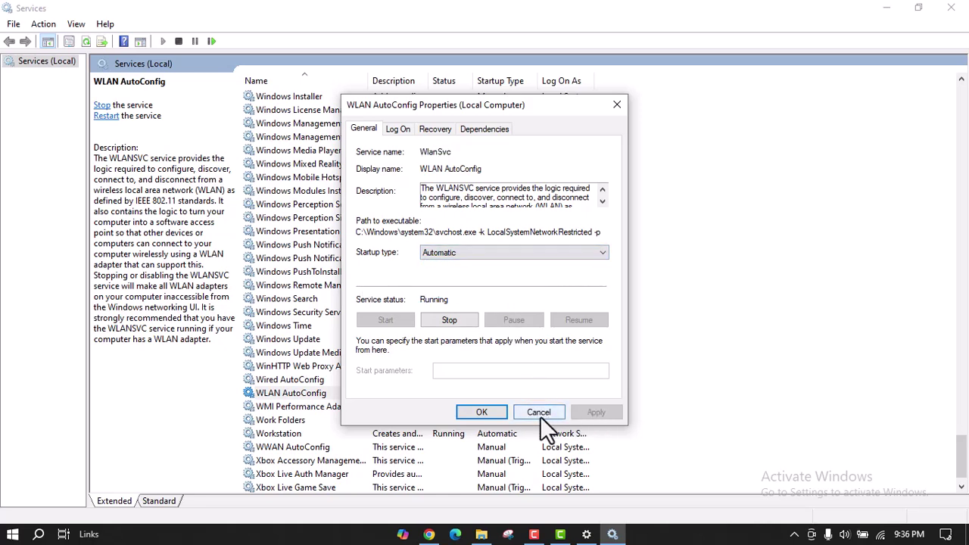
pyautogui.click(617, 105)
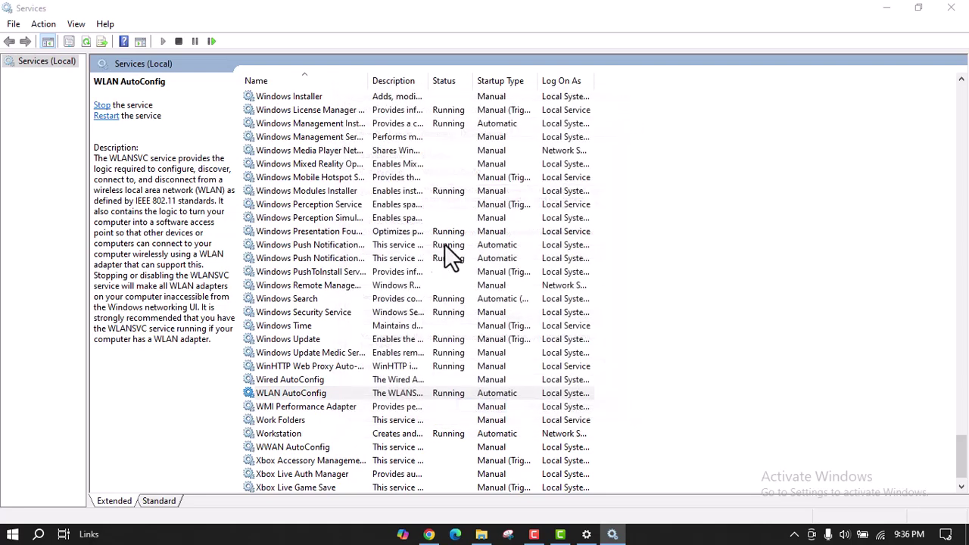
pyautogui.scroll(-1, 353, 337)
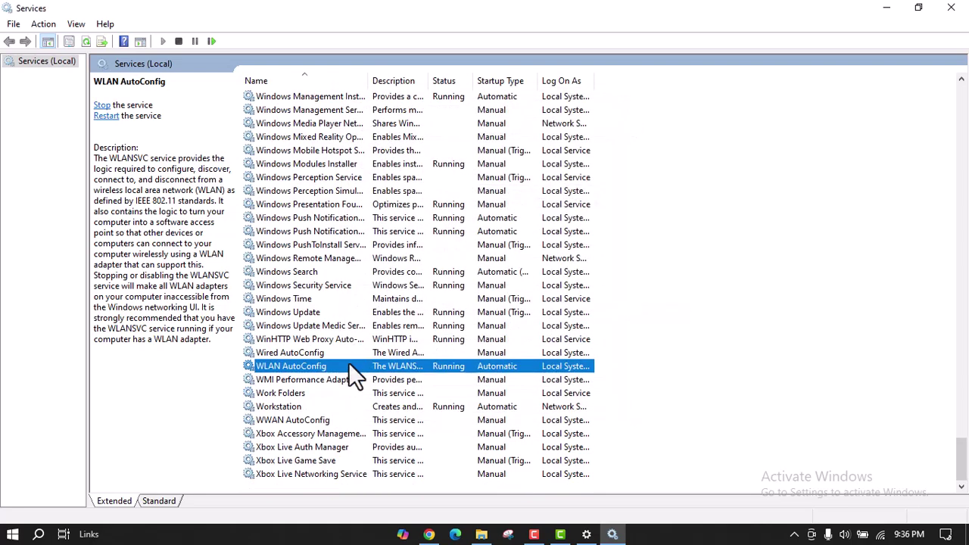
# Step: Choose Automatic as the startup type in the WWAN AutoConfig service's properties and close the dialog without applying it
pyautogui.click(300, 424)
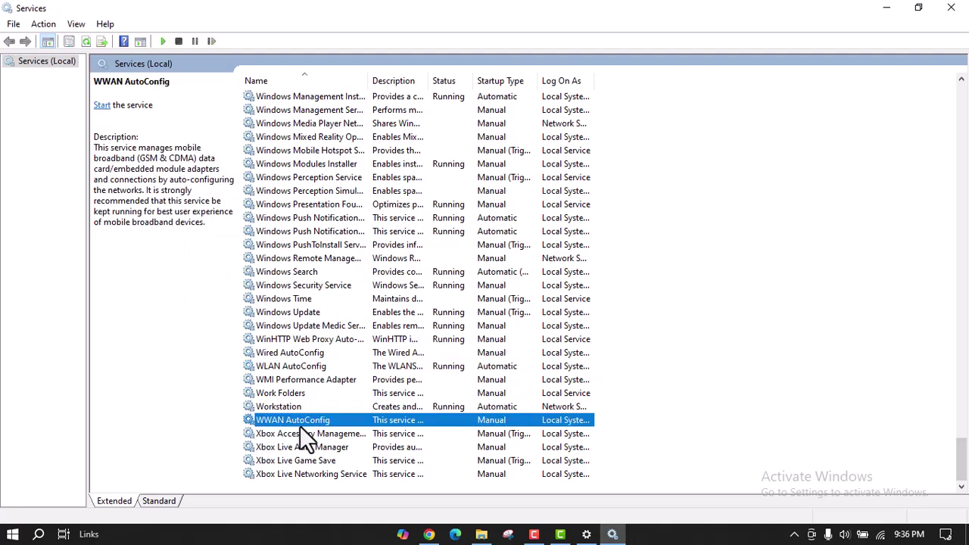
pyautogui.rightClick(345, 422)
pyautogui.click(366, 387)
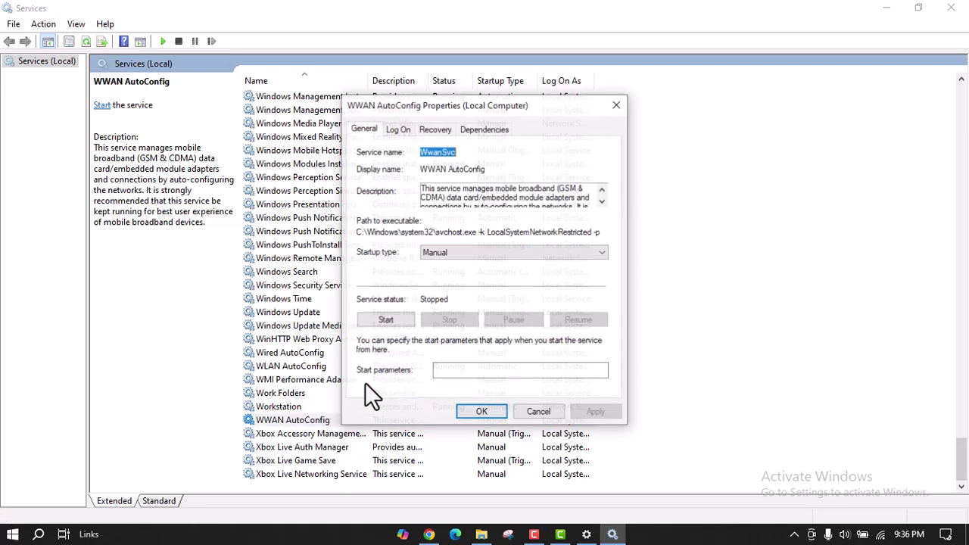
pyautogui.click(475, 252)
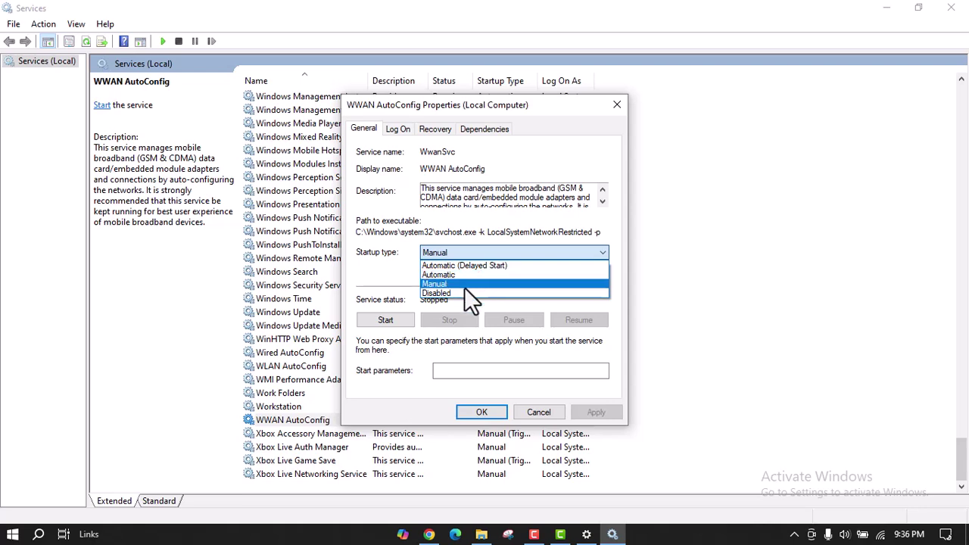
pyautogui.click(454, 275)
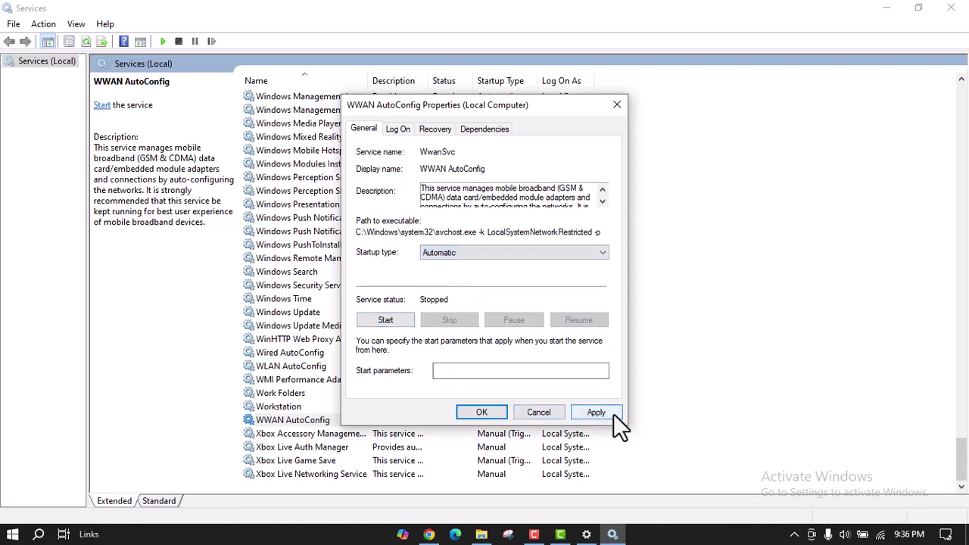
pyautogui.click(618, 106)
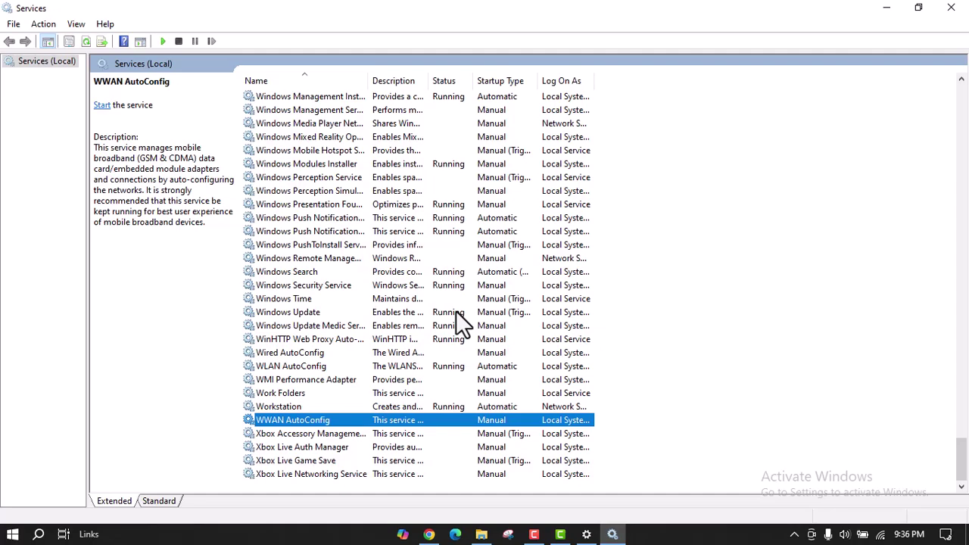
# Step: Locate and select the Network Connections service in the services list
pyautogui.scroll(17, 458, 299)
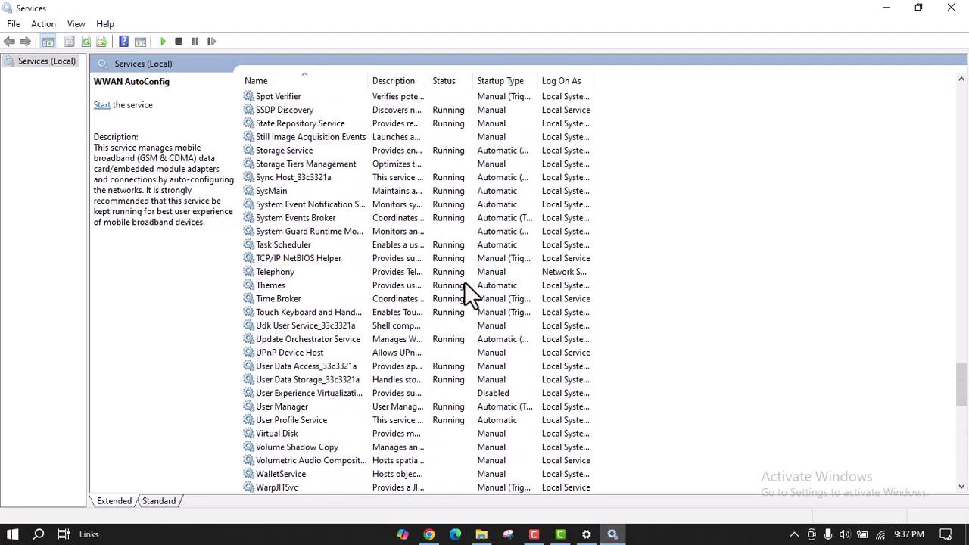
pyautogui.scroll(9, 464, 285)
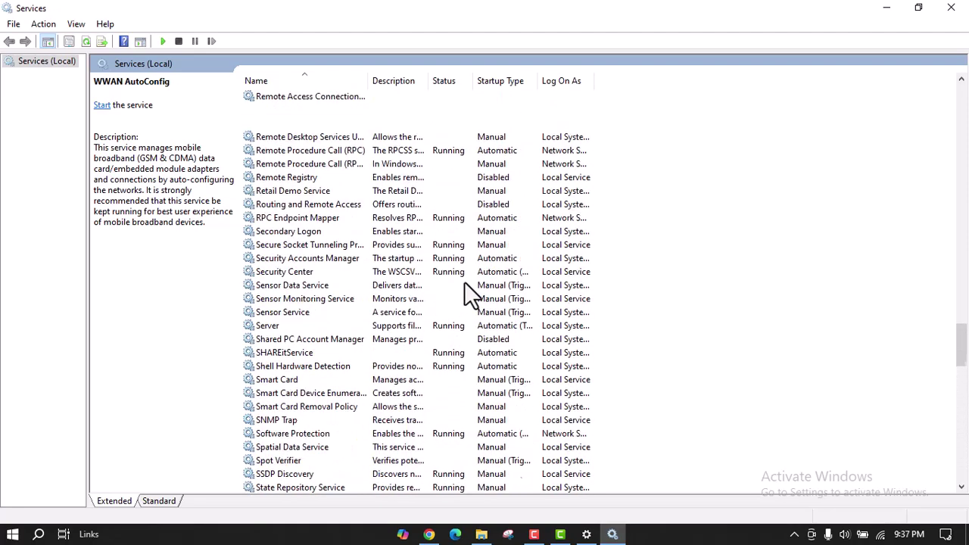
pyautogui.scroll(1, 465, 288)
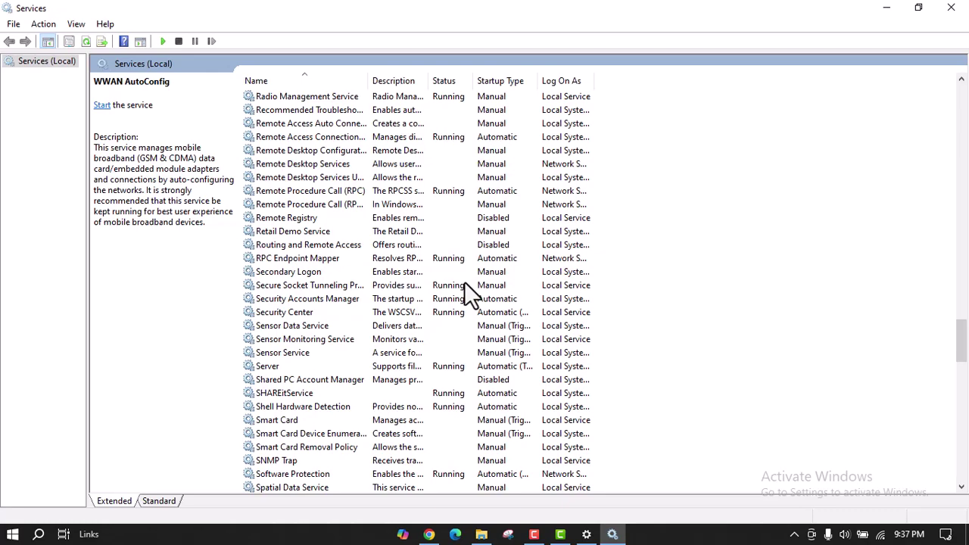
pyautogui.scroll(14, 474, 281)
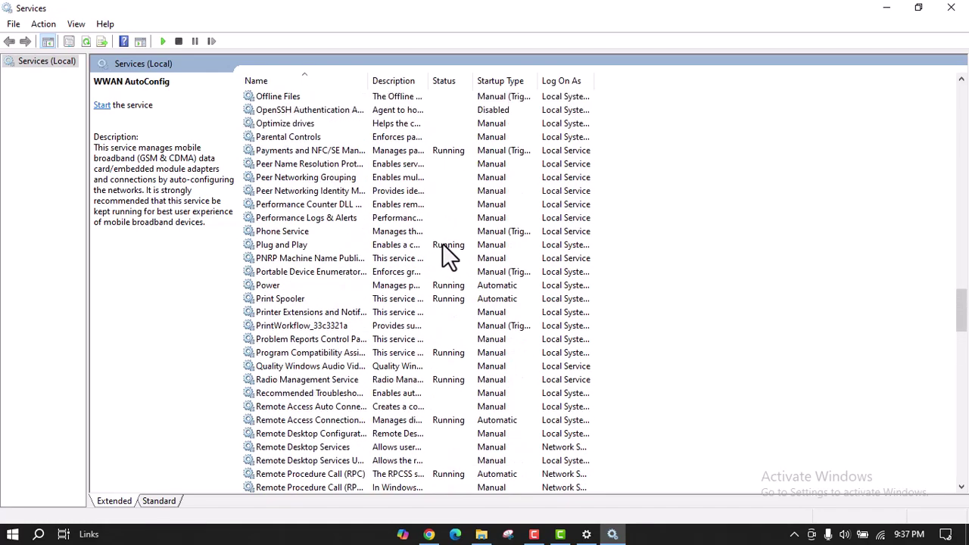
pyautogui.scroll(4, 441, 243)
pyautogui.scroll(-5, 350, 295)
pyautogui.scroll(1, 350, 294)
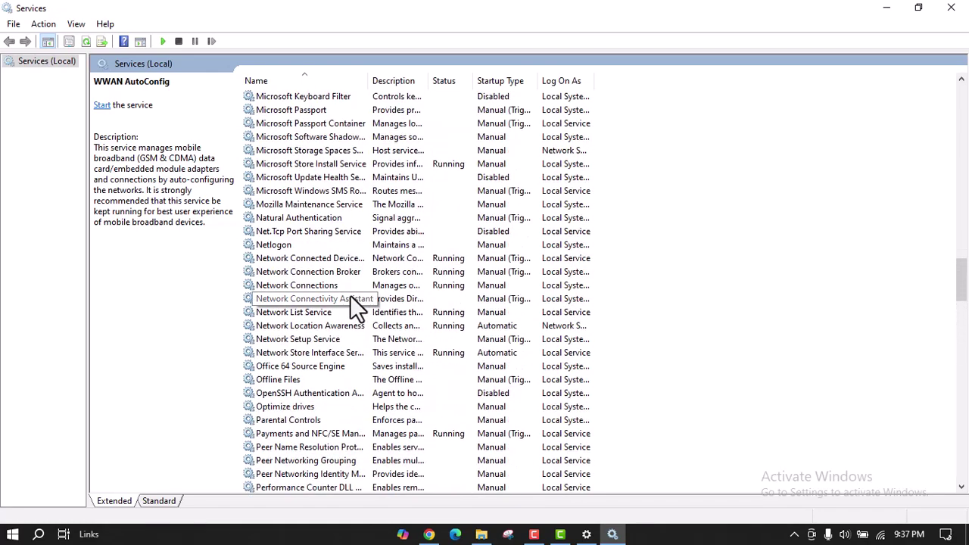
pyautogui.click(314, 286)
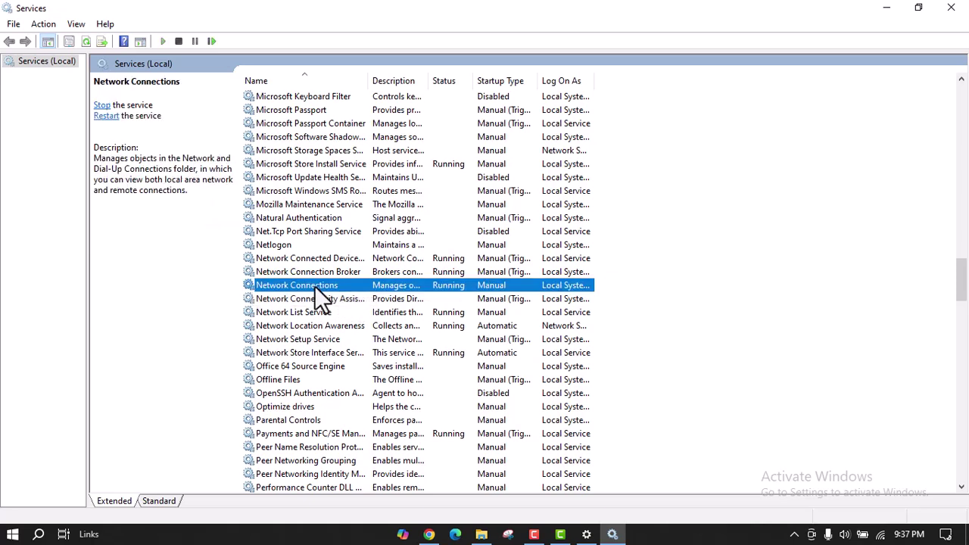
# Step: Check the startup type options in the Network Connections service's properties and cancel the dialog
pyautogui.rightClick(466, 289)
pyautogui.click(511, 422)
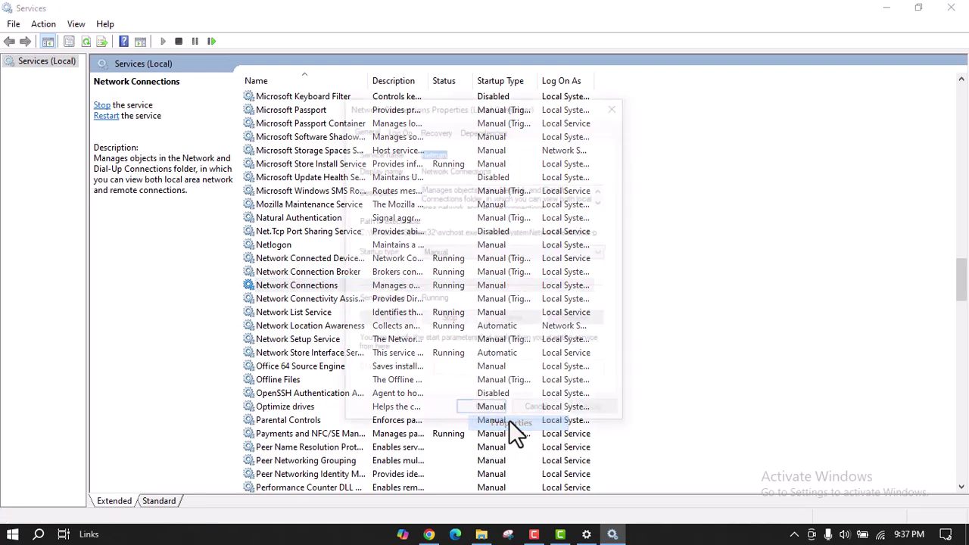
pyautogui.click(426, 255)
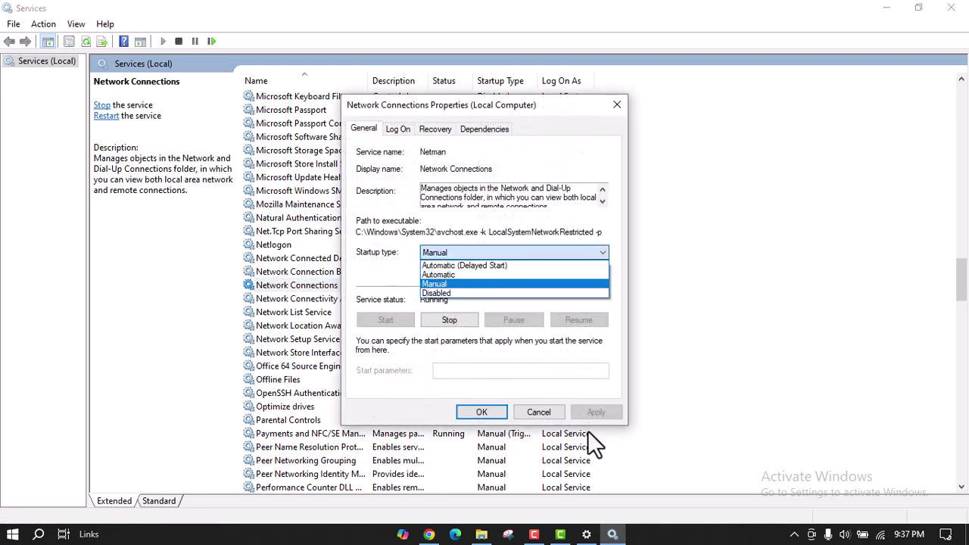
pyautogui.click(542, 411)
pyautogui.click(541, 411)
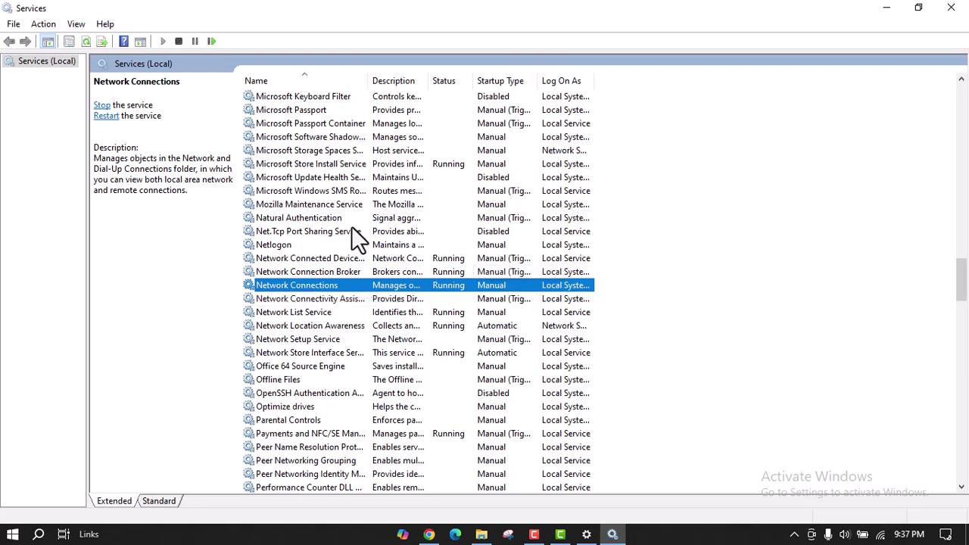
# Step: Select the Network Setup Service to view its description, and locate and select the Wi-Fi Direct Services Connection Manager Service
pyautogui.scroll(-1, 353, 227)
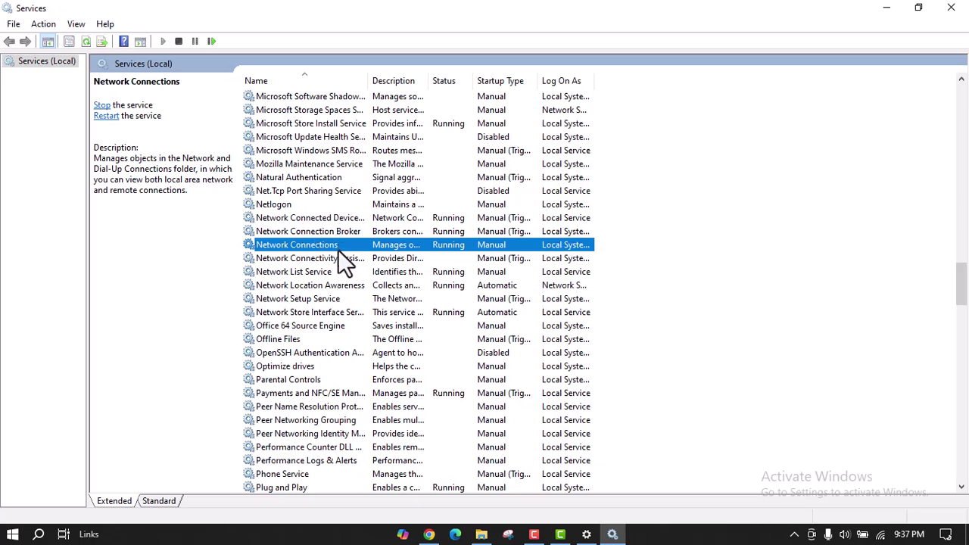
pyautogui.click(338, 299)
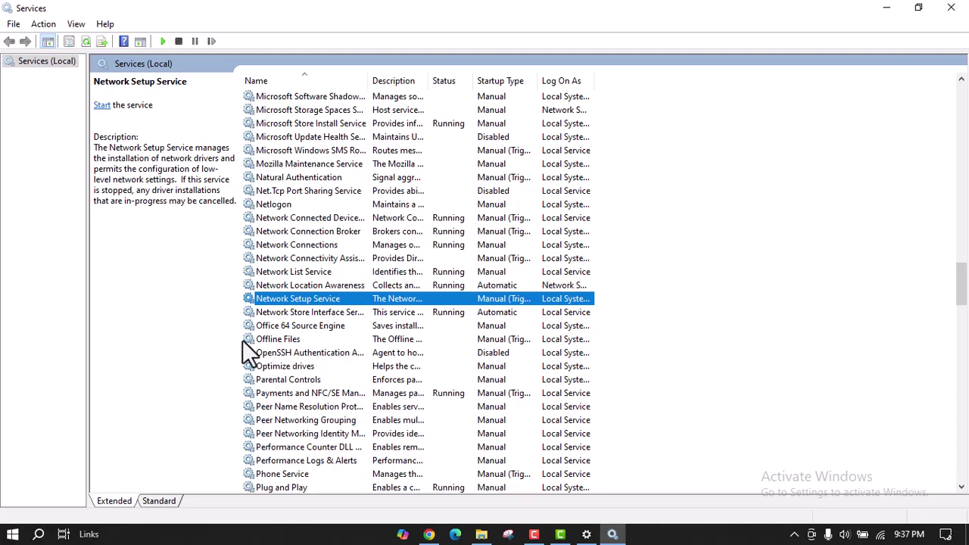
pyautogui.scroll(-20, 357, 390)
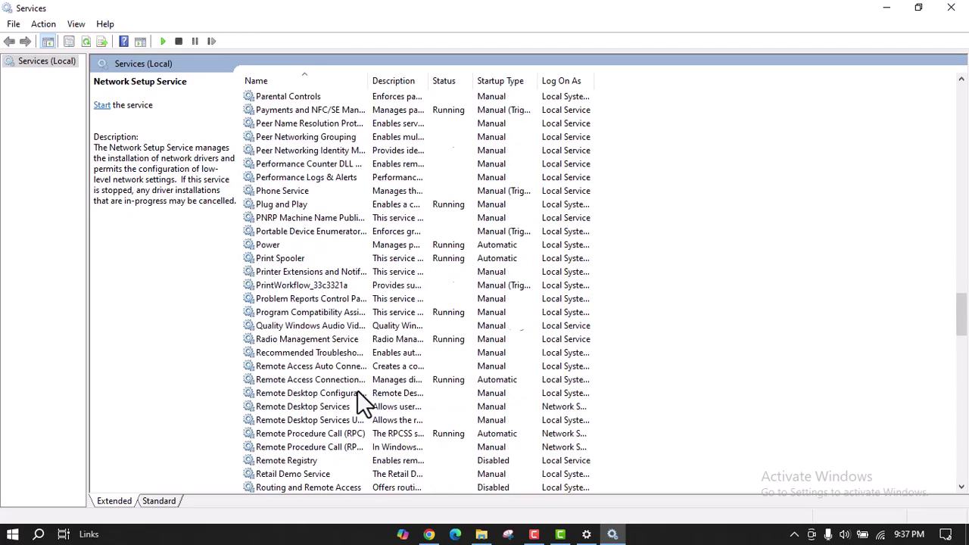
pyautogui.scroll(-11, 357, 390)
pyautogui.scroll(1, 357, 390)
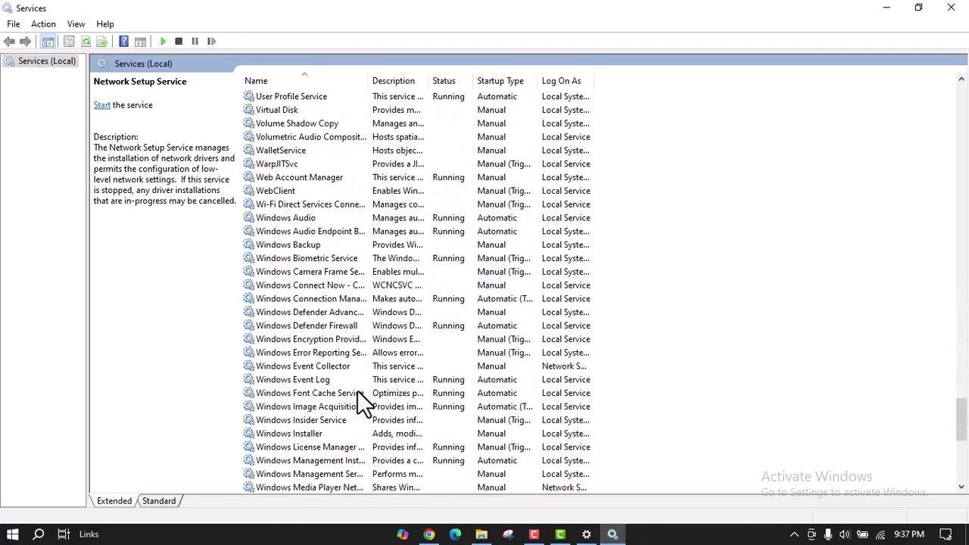
pyautogui.click(338, 204)
# Step: Check the startup type options in the Wi-Fi Direct Services Connection Manager Service's properties and close the dialog without changes
pyautogui.rightClick(337, 204)
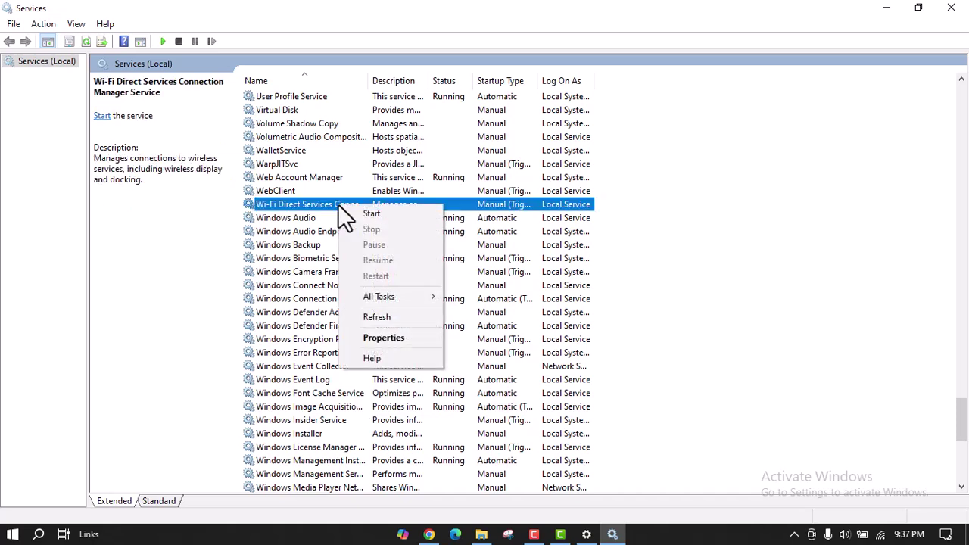
pyautogui.click(387, 339)
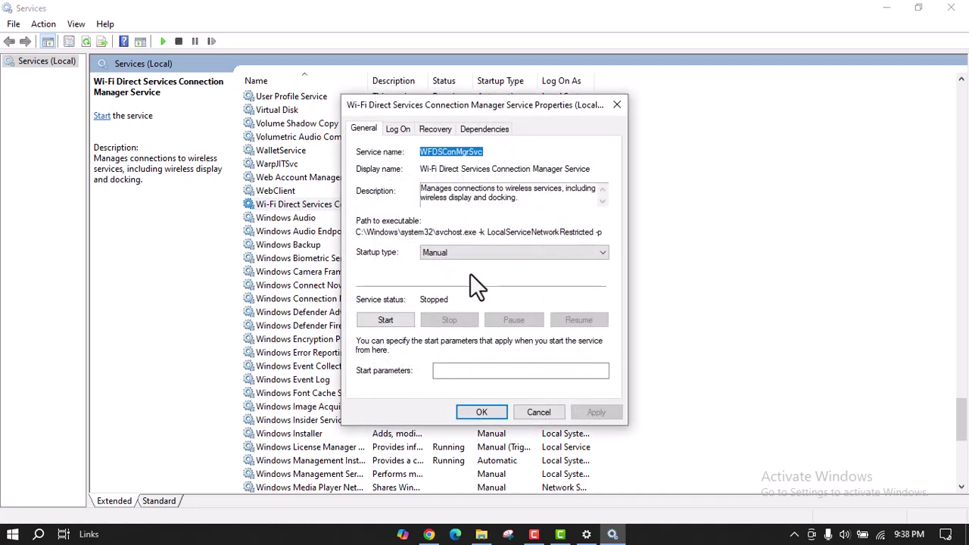
pyautogui.click(468, 252)
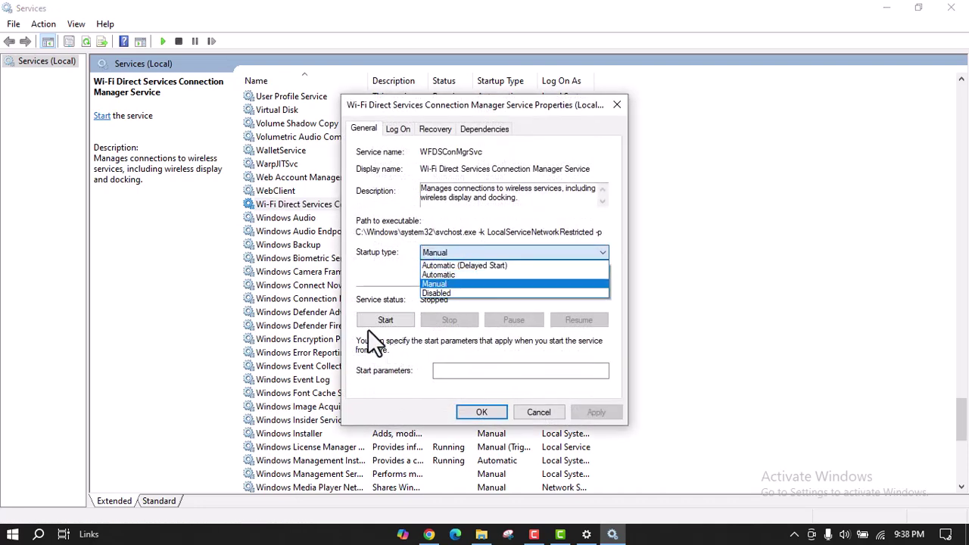
pyautogui.click(394, 369)
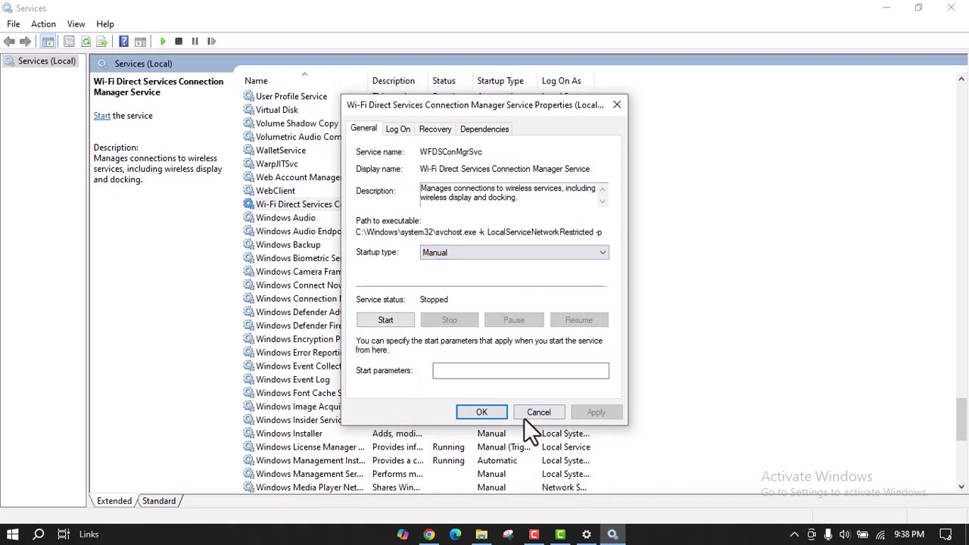
pyautogui.click(618, 105)
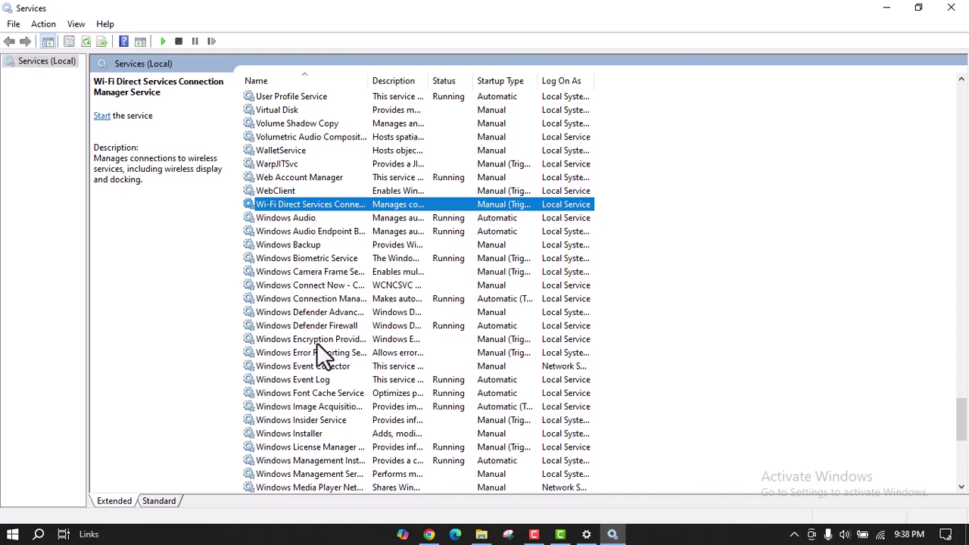
# Step: Minimize the Services console and check the list of available Wi-Fi networks from the desktop
pyautogui.scroll(4, 399, 374)
pyautogui.scroll(20, 447, 333)
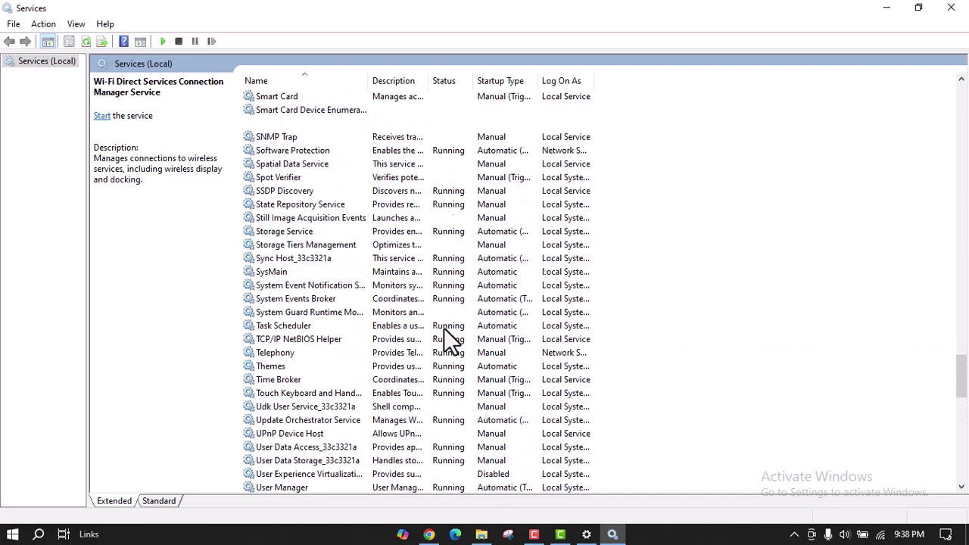
pyautogui.scroll(5, 449, 341)
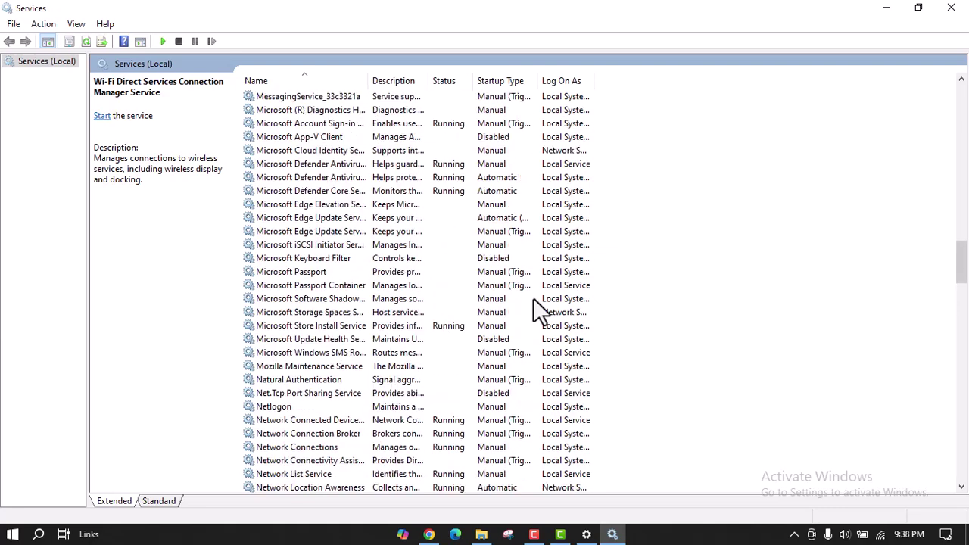
pyautogui.click(887, 2)
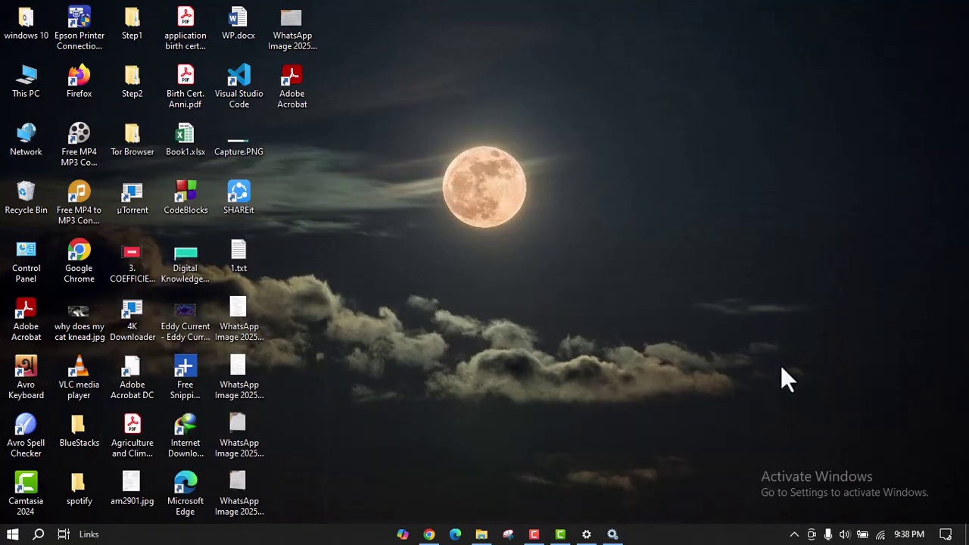
pyautogui.click(880, 535)
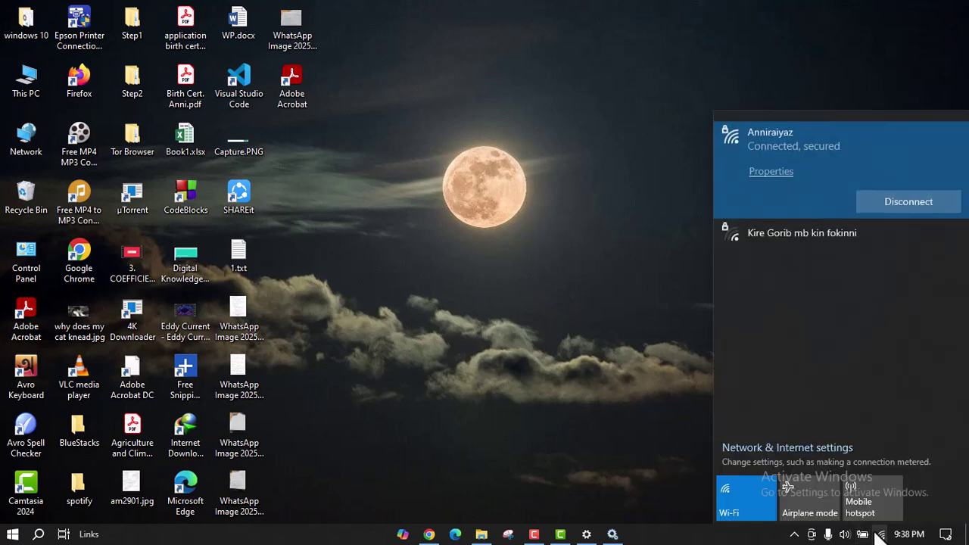
pyautogui.click(880, 535)
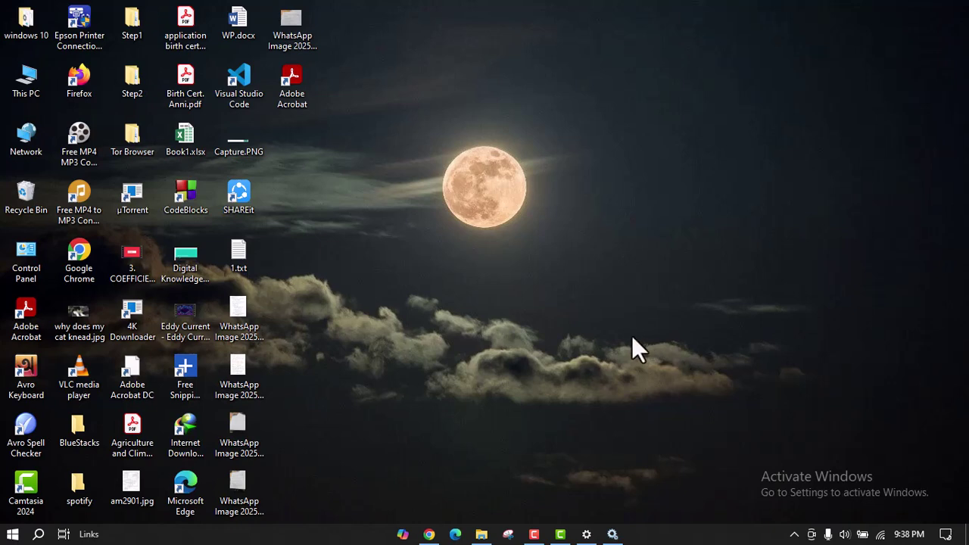
# Step: Find and open Control Panel, and go to the Network and Sharing Center under Network and Internet
pyautogui.click(38, 534)
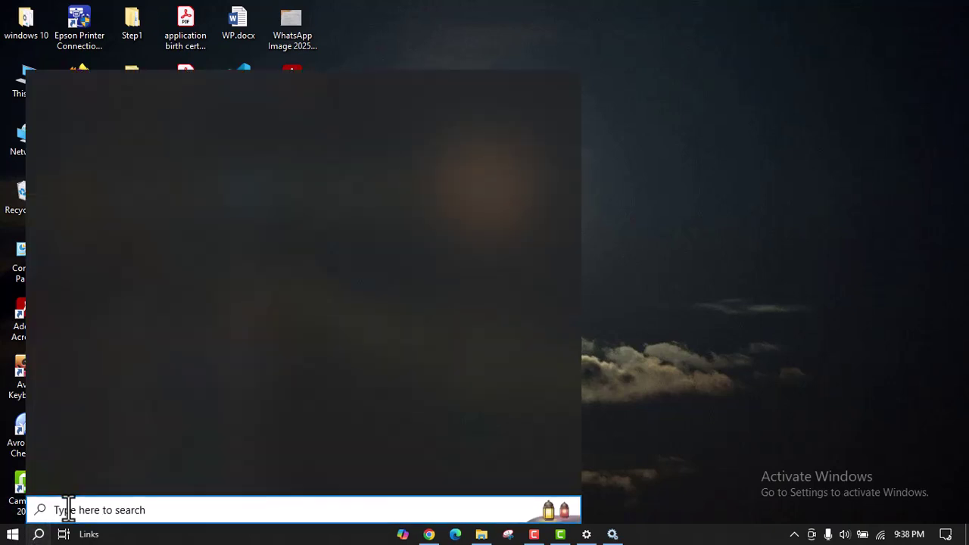
pyautogui.write('c')
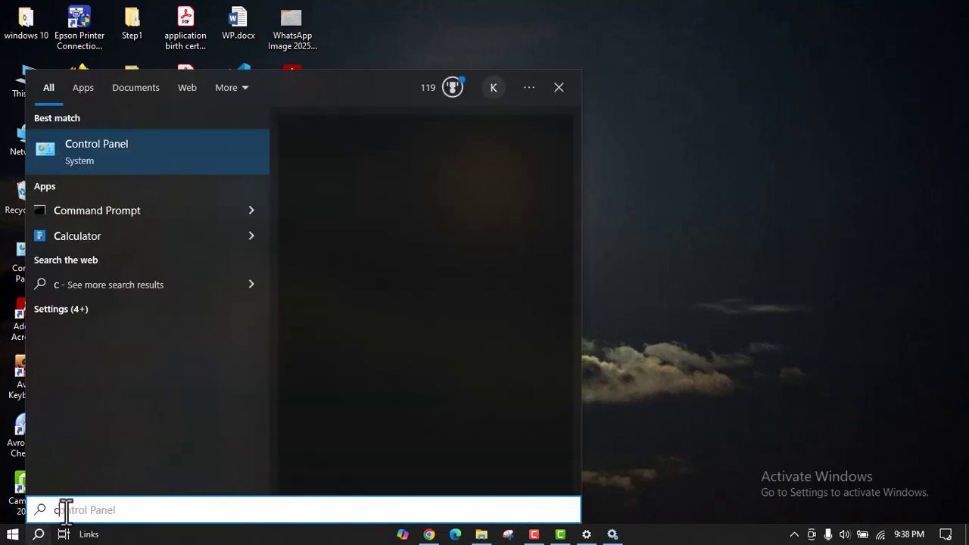
pyautogui.click(106, 157)
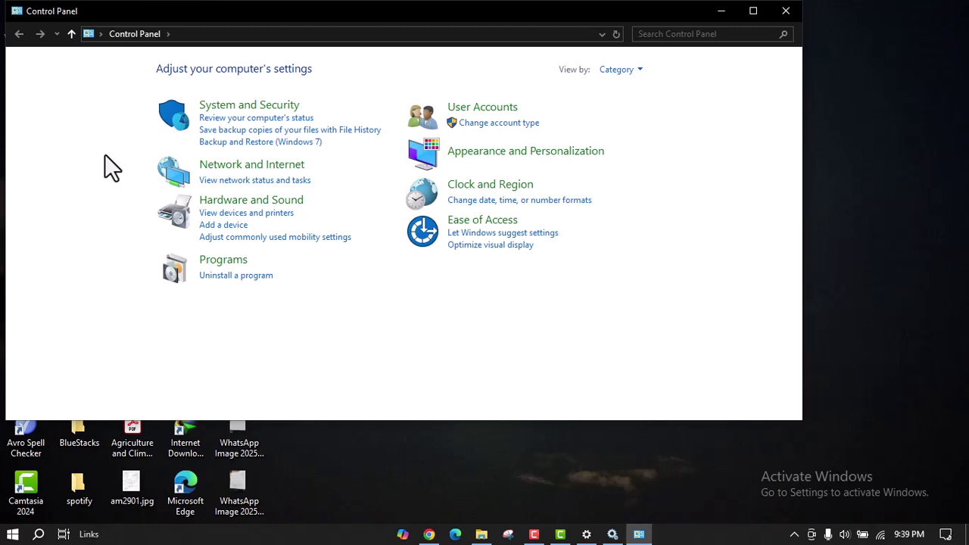
pyautogui.click(216, 168)
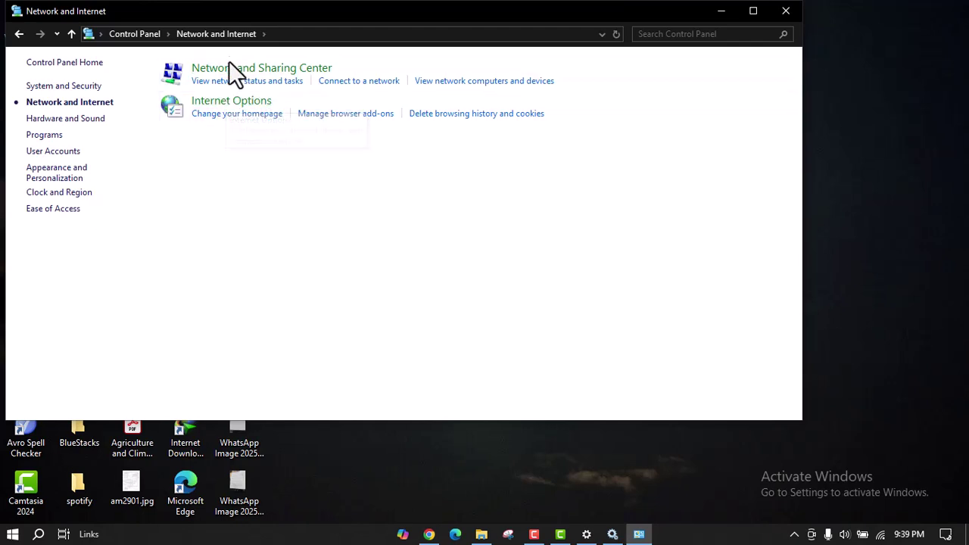
pyautogui.click(241, 79)
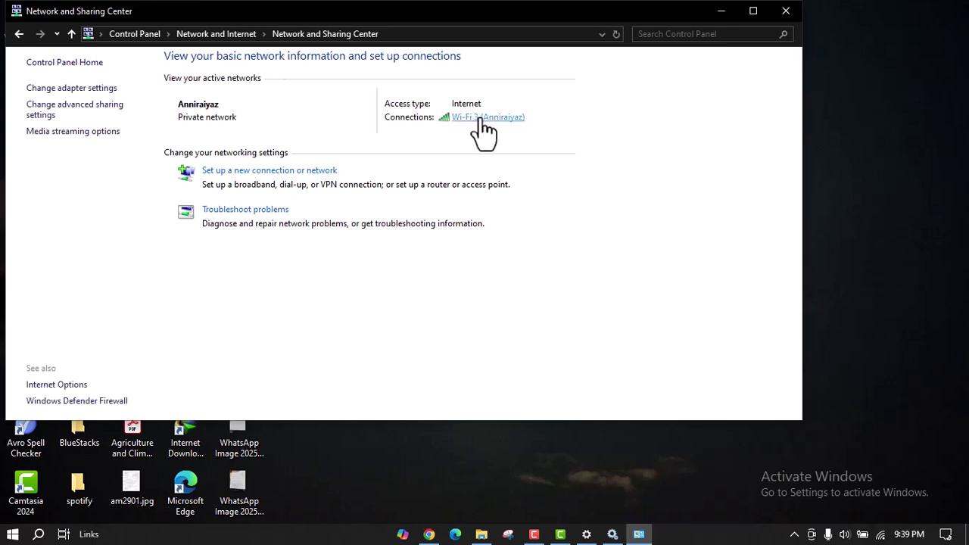
# Step: In the active Wi-Fi connection's TCP/IPv4 properties, accept obtaining both the IP address and the DNS server address automatically
pyautogui.click(484, 120)
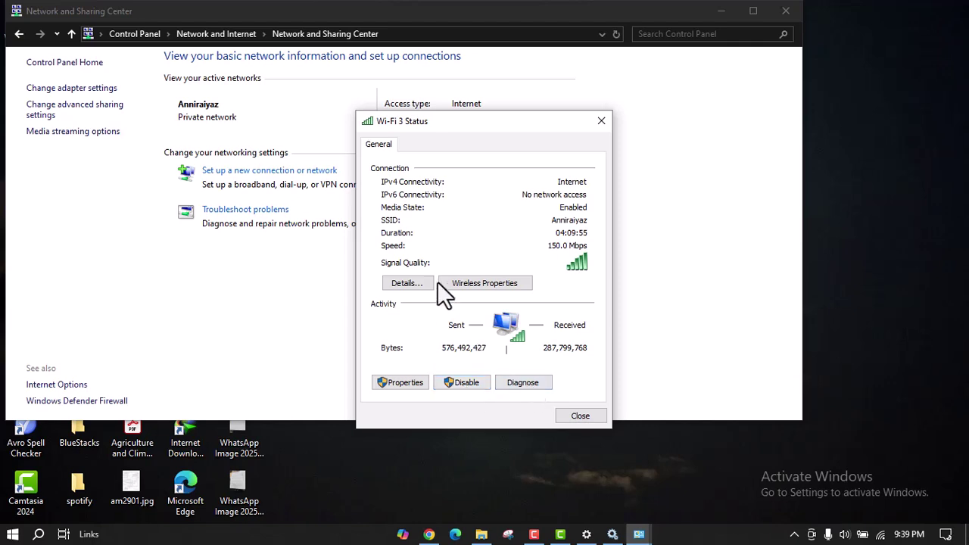
pyautogui.click(409, 384)
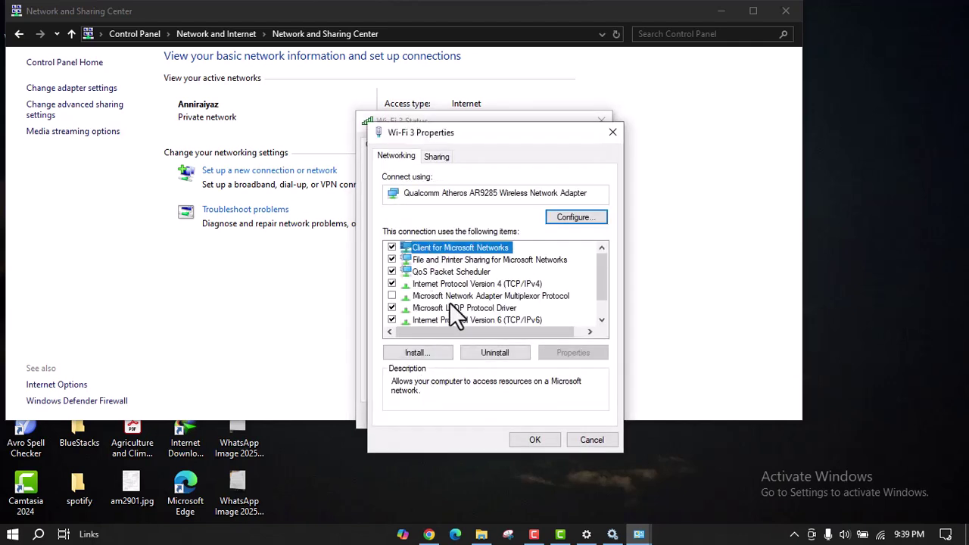
pyautogui.click(470, 285)
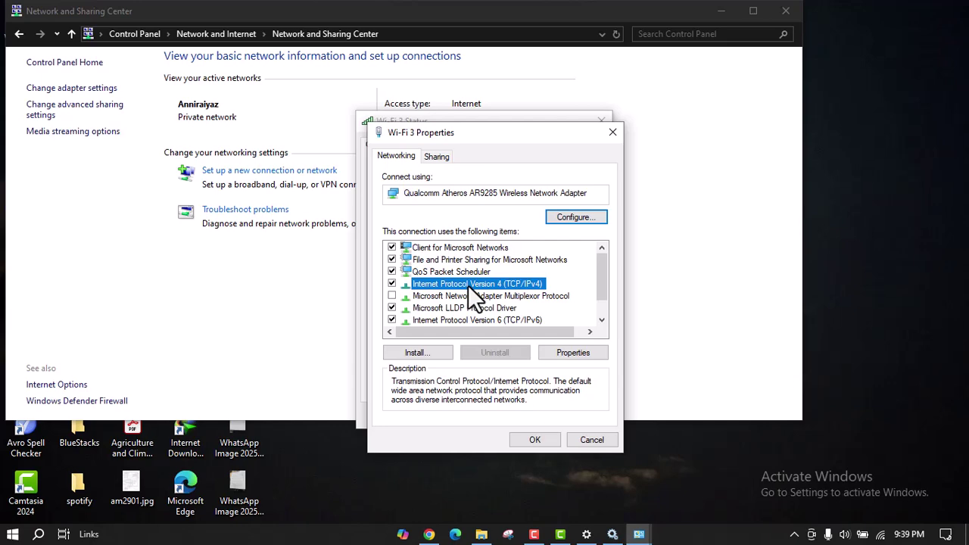
pyautogui.doubleClick(518, 283)
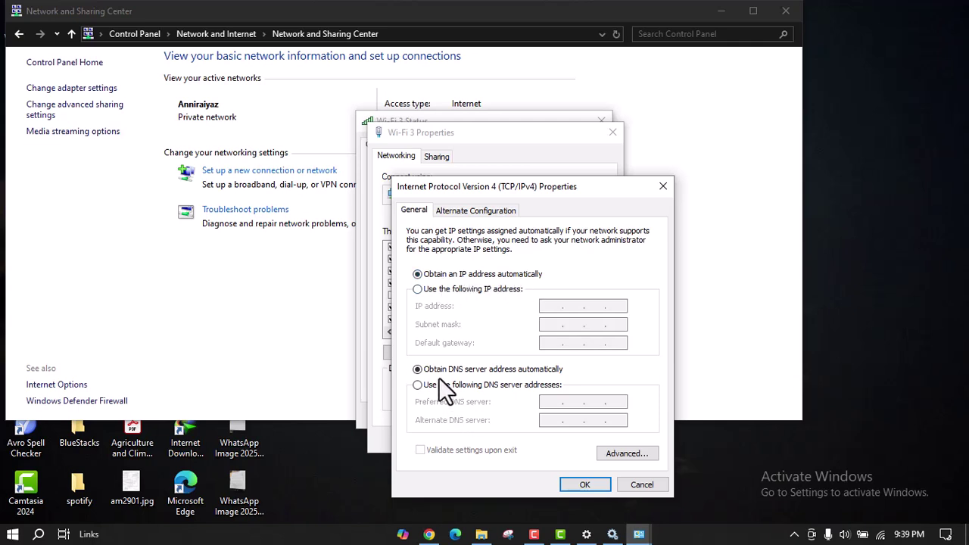
pyautogui.click(585, 485)
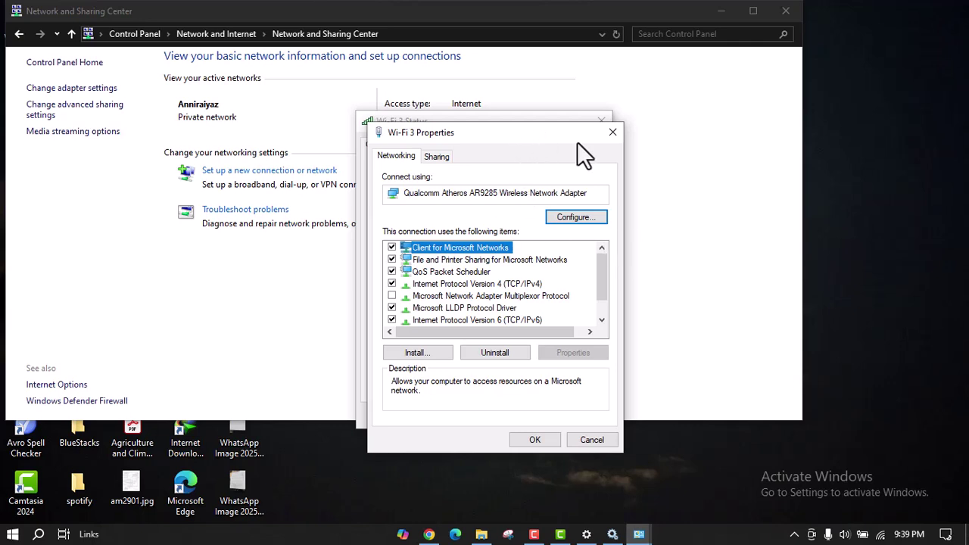
# Step: Close the Wi-Fi connection's properties and status dialogs, and close the Network and Sharing Center
pyautogui.click(614, 133)
pyautogui.click(600, 122)
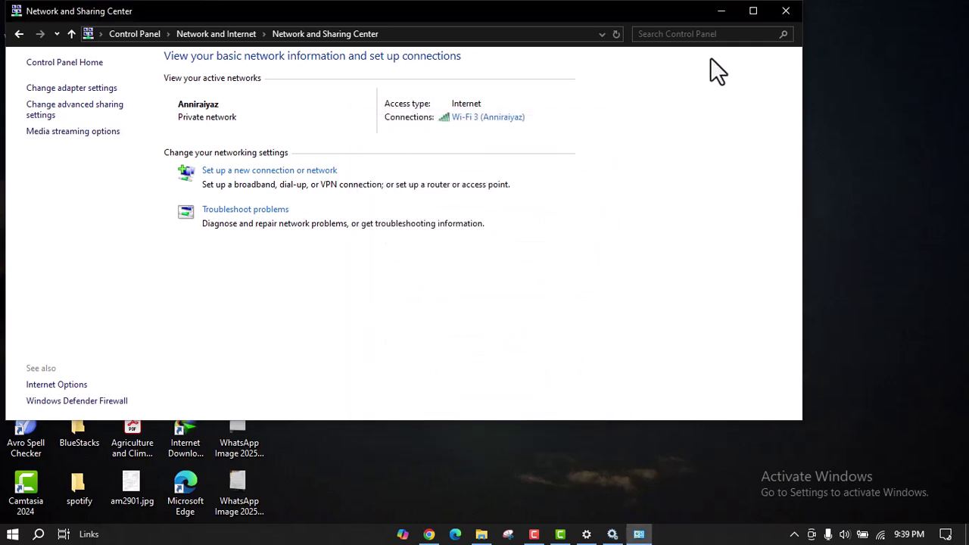
pyautogui.click(785, 18)
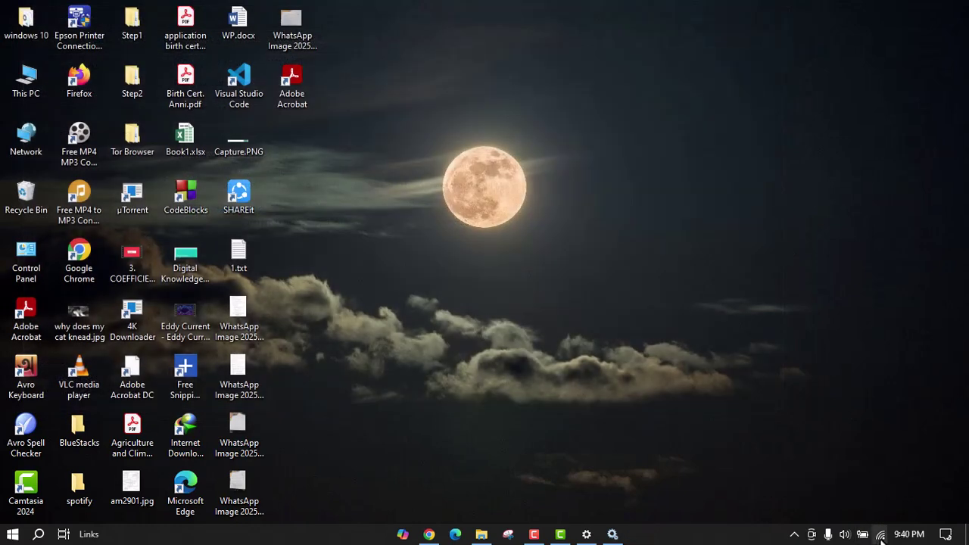
# Step: Check the connection status in the list of available Wi-Fi networks and dismiss the list
pyautogui.click(880, 536)
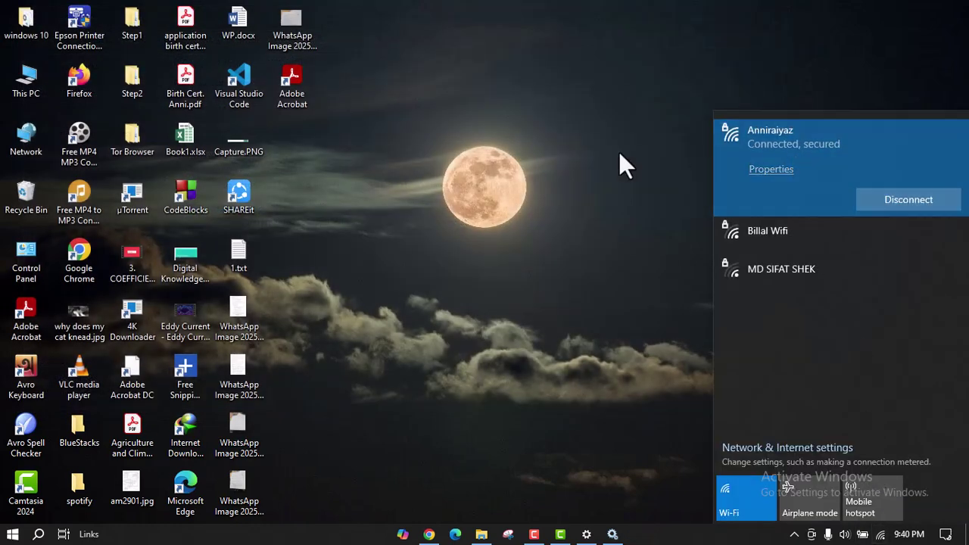
pyautogui.click(619, 155)
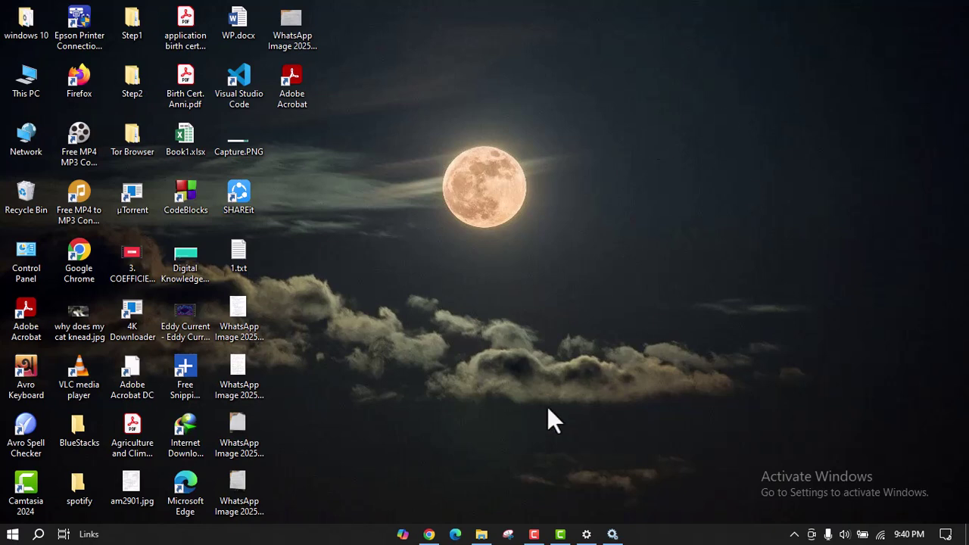
pyautogui.moveTo(429, 532)
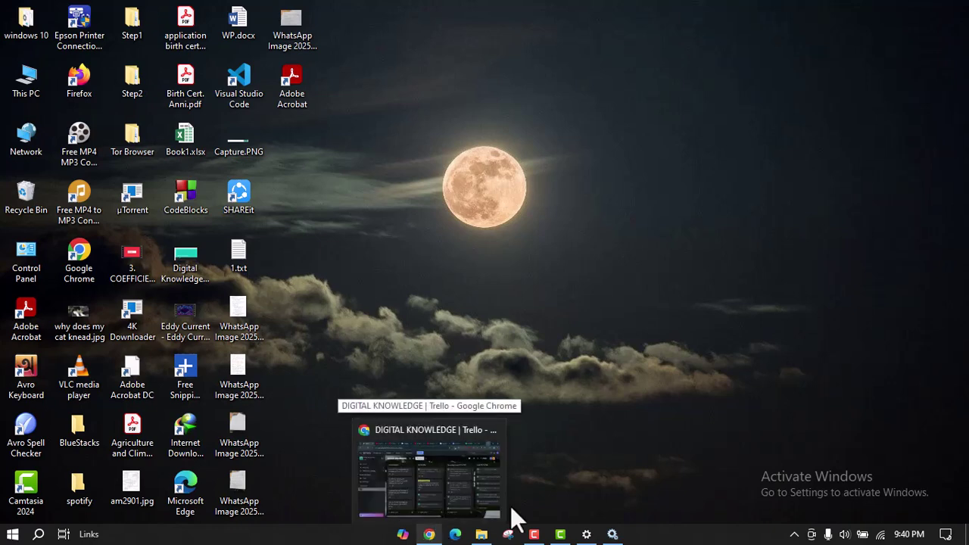